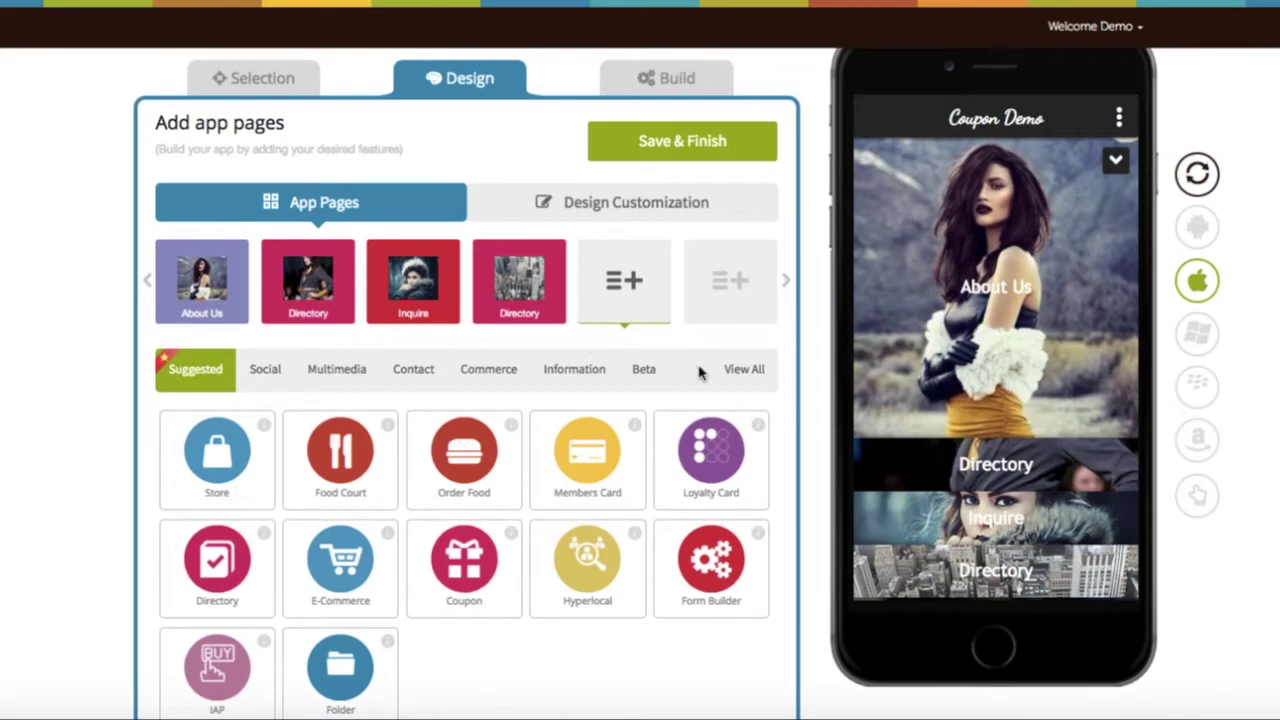
Step: Switch the App Pages panel to View All to list every addable feature
{"action": "left_click", "coordinate": [734, 372]}
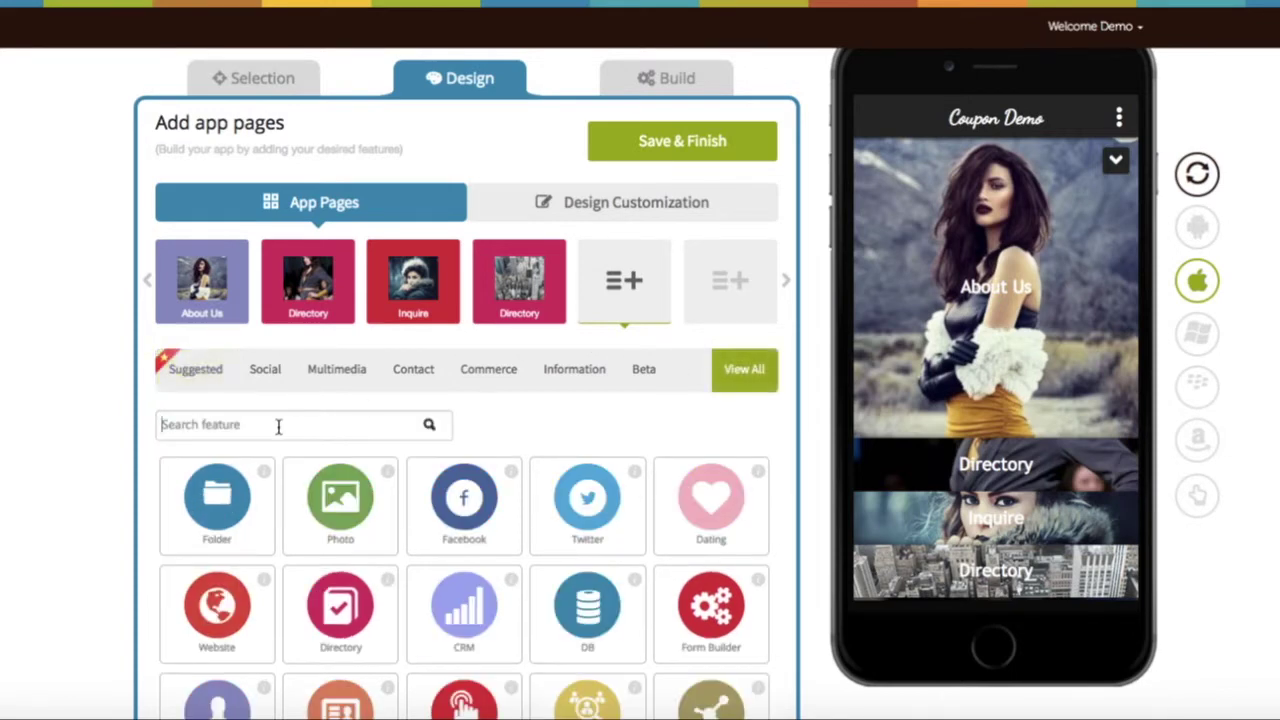
Step: Search features for 'cou' and add a Coupon page to the app
{"action": "left_click", "coordinate": [285, 424]}
{"action": "type", "text": "cou"}
{"action": "left_click", "coordinate": [345, 492]}
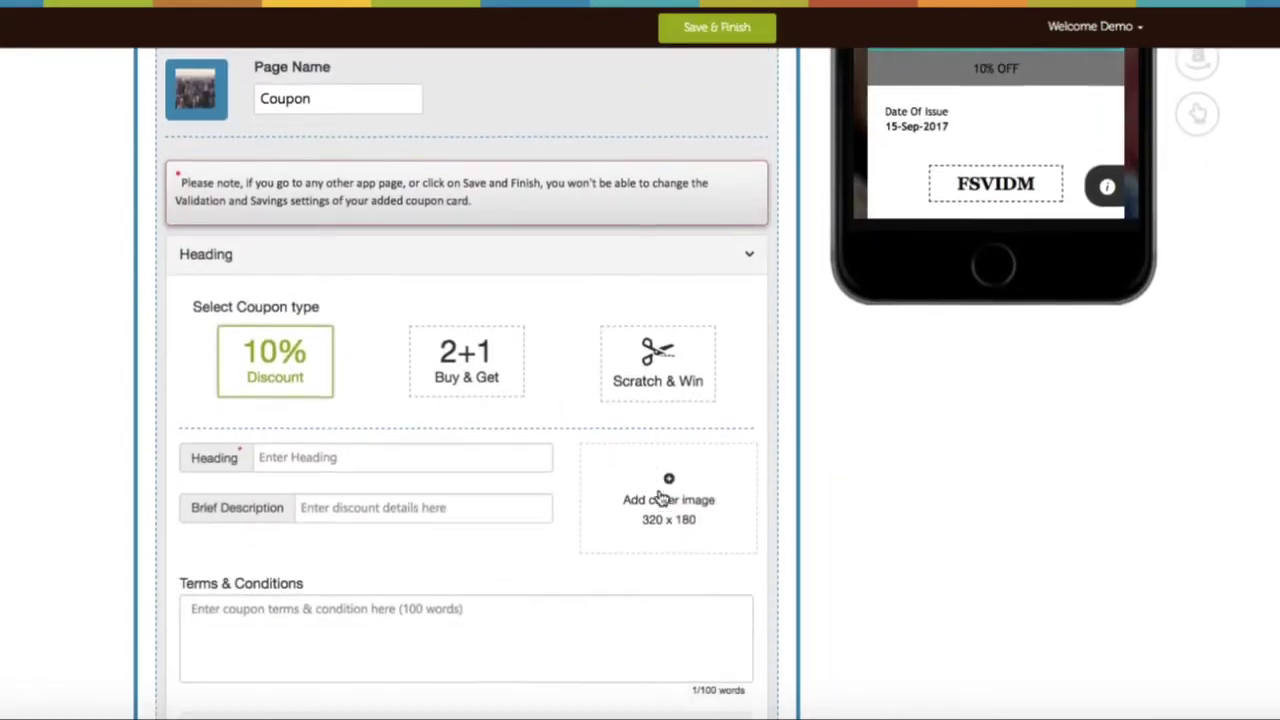
{"action": "scroll", "coordinate": [660, 497], "scroll_direction": "down", "scroll_amount": 2}
{"action": "scroll", "coordinate": [660, 497], "scroll_direction": "up", "scroll_amount": 4}
Step: Preview the Buy & Get and Scratch & Win coupon types, then reselect 10% Discount
{"action": "left_click", "coordinate": [375, 212]}
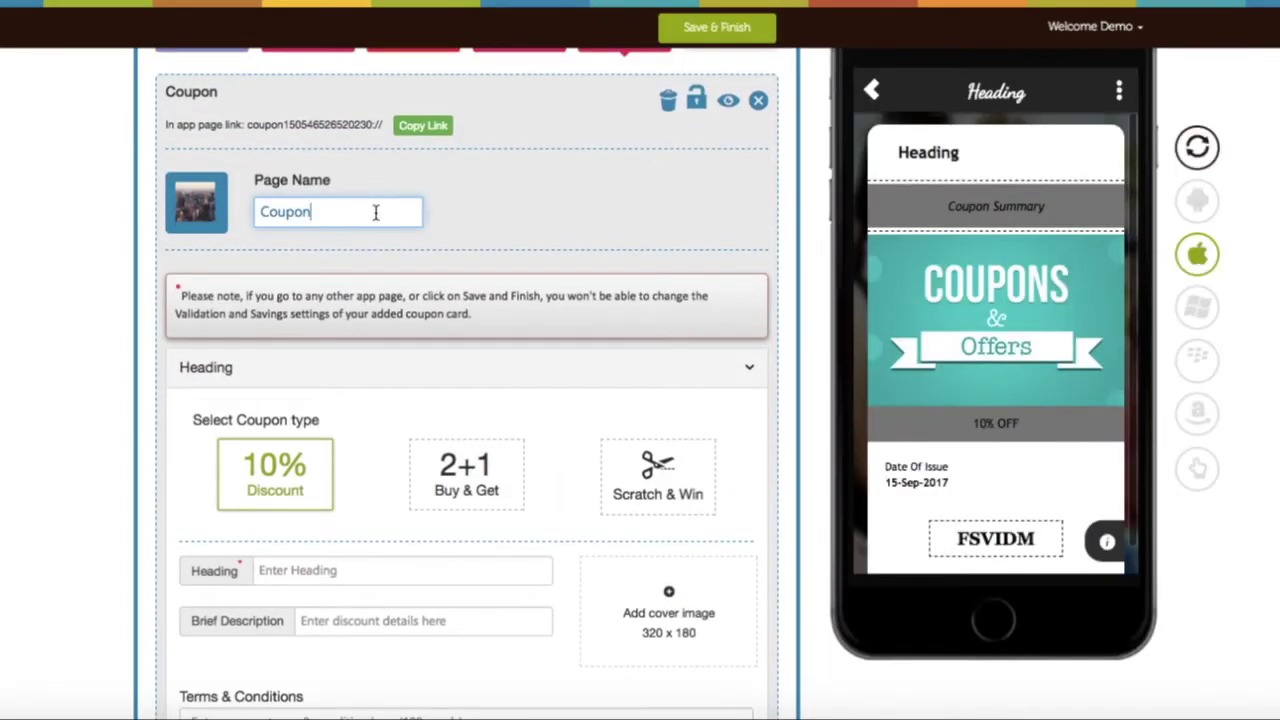
{"action": "scroll", "coordinate": [500, 255], "scroll_direction": "down", "scroll_amount": 2}
{"action": "scroll", "coordinate": [502, 260], "scroll_direction": "down", "scroll_amount": 1}
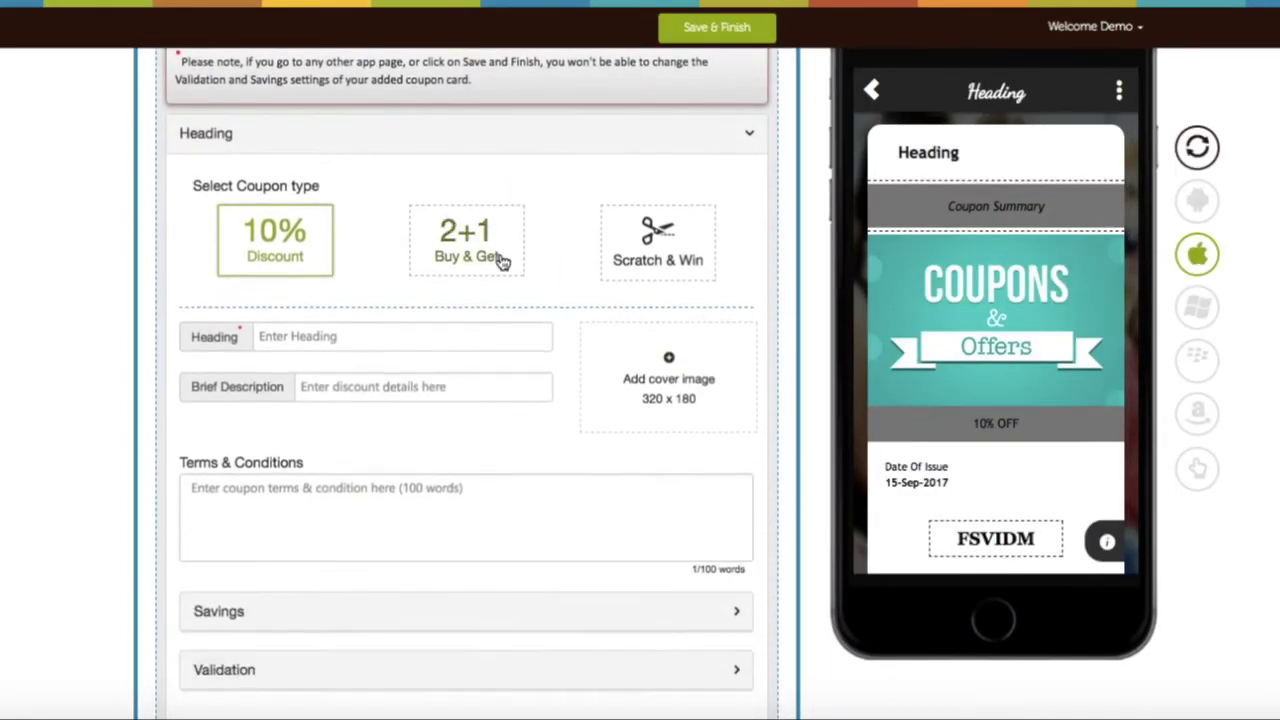
{"action": "scroll", "coordinate": [502, 260], "scroll_direction": "down", "scroll_amount": 1}
{"action": "scroll", "coordinate": [502, 260], "scroll_direction": "down", "scroll_amount": 1}
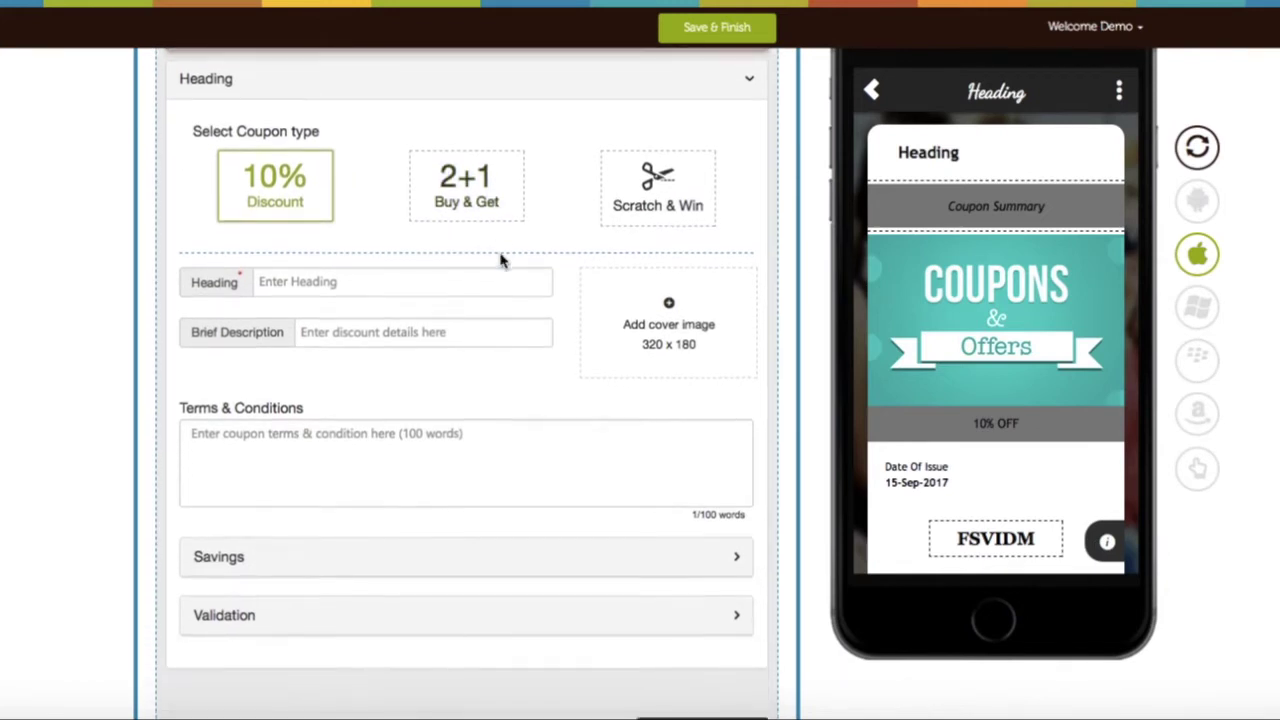
{"action": "scroll", "coordinate": [502, 260], "scroll_direction": "down", "scroll_amount": 1}
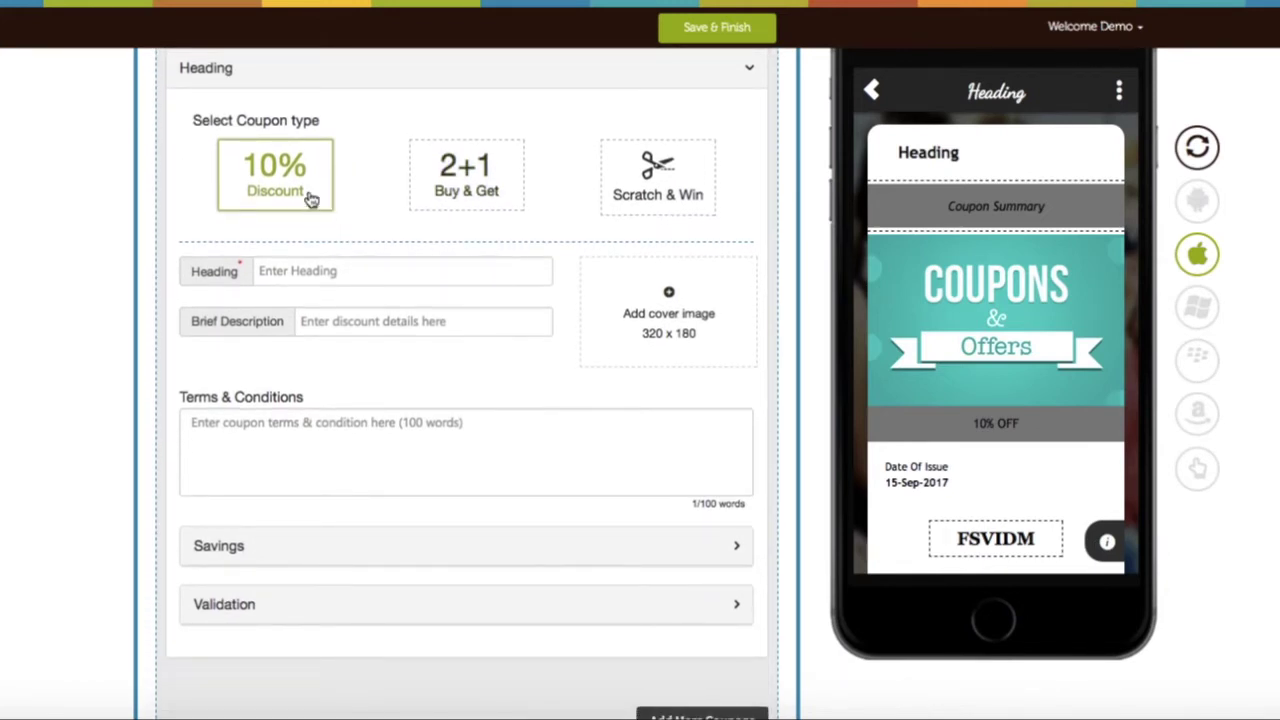
{"action": "left_click", "coordinate": [463, 194]}
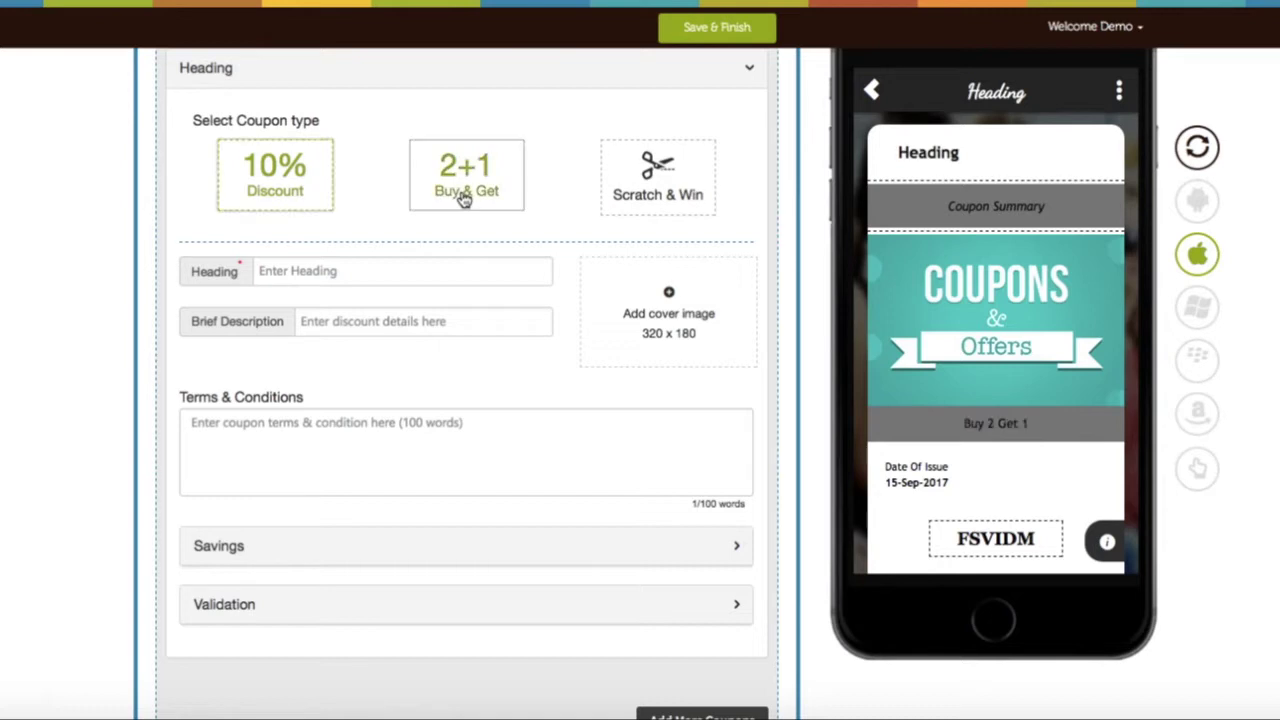
{"action": "left_click", "coordinate": [654, 200]}
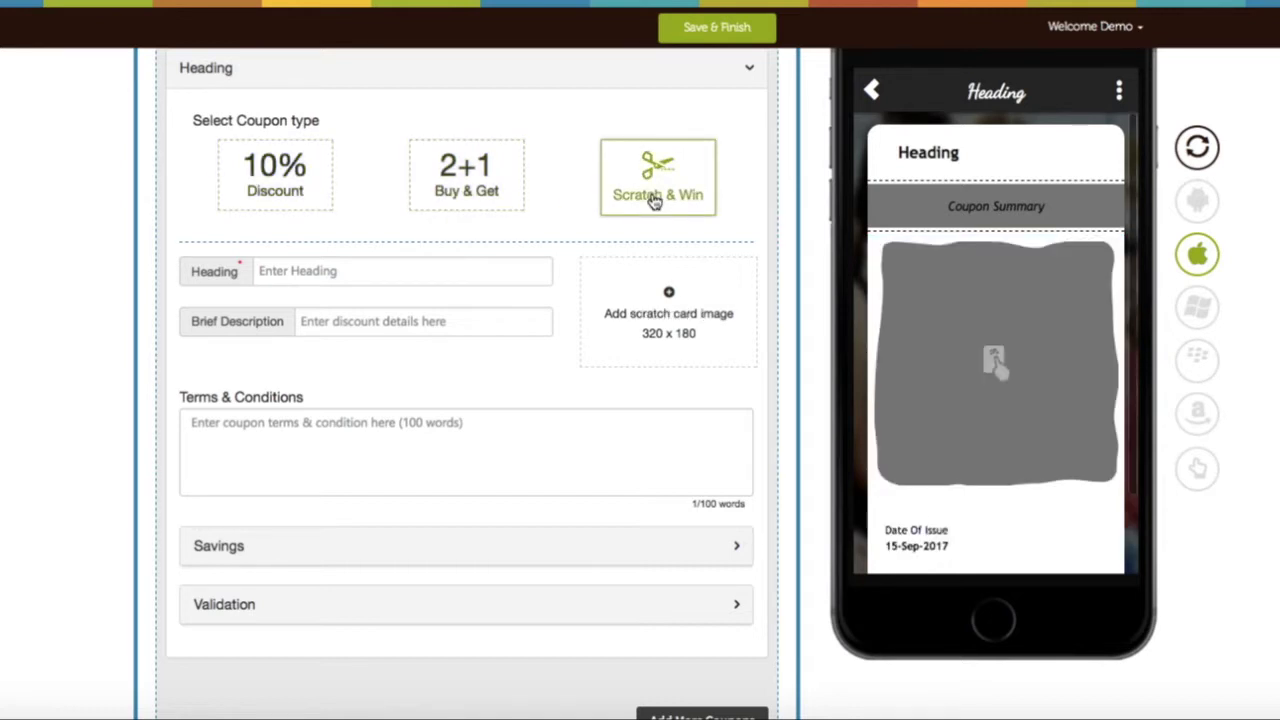
{"action": "left_click", "coordinate": [297, 173]}
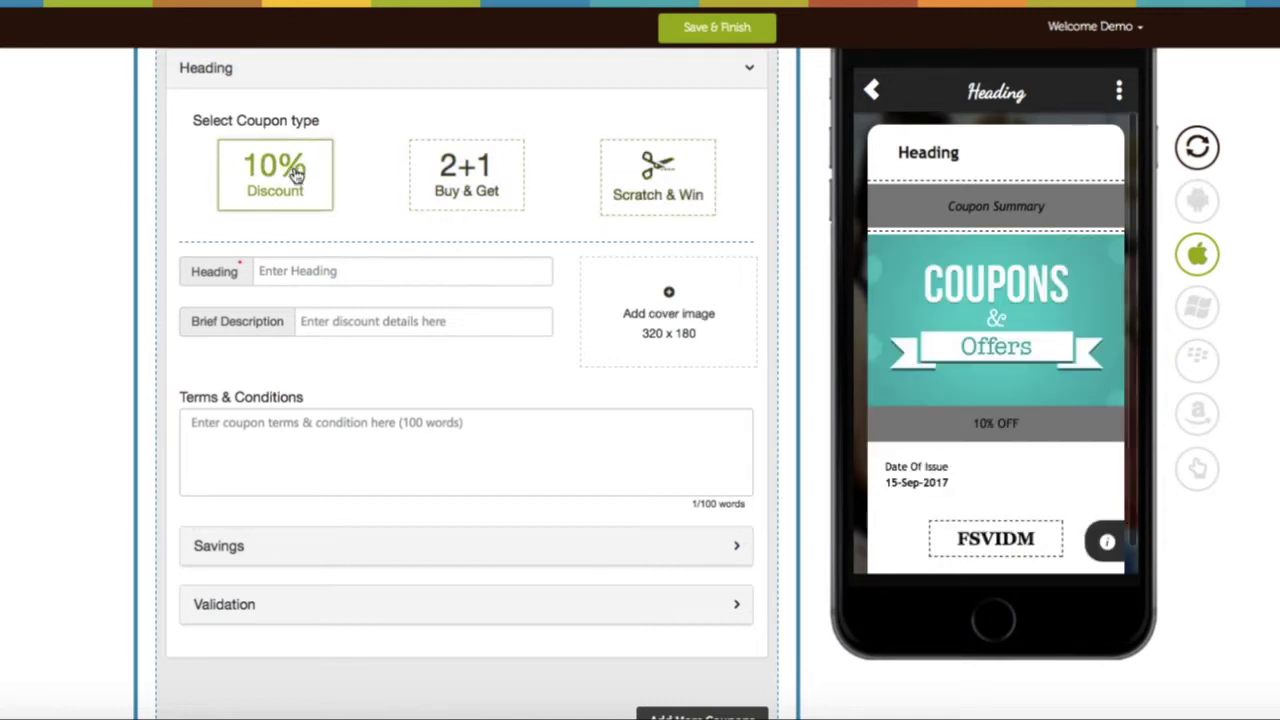
Step: Title the coupon 'Carnival Coupon' and paste placeholder text into description and terms
{"action": "left_click", "coordinate": [325, 272]}
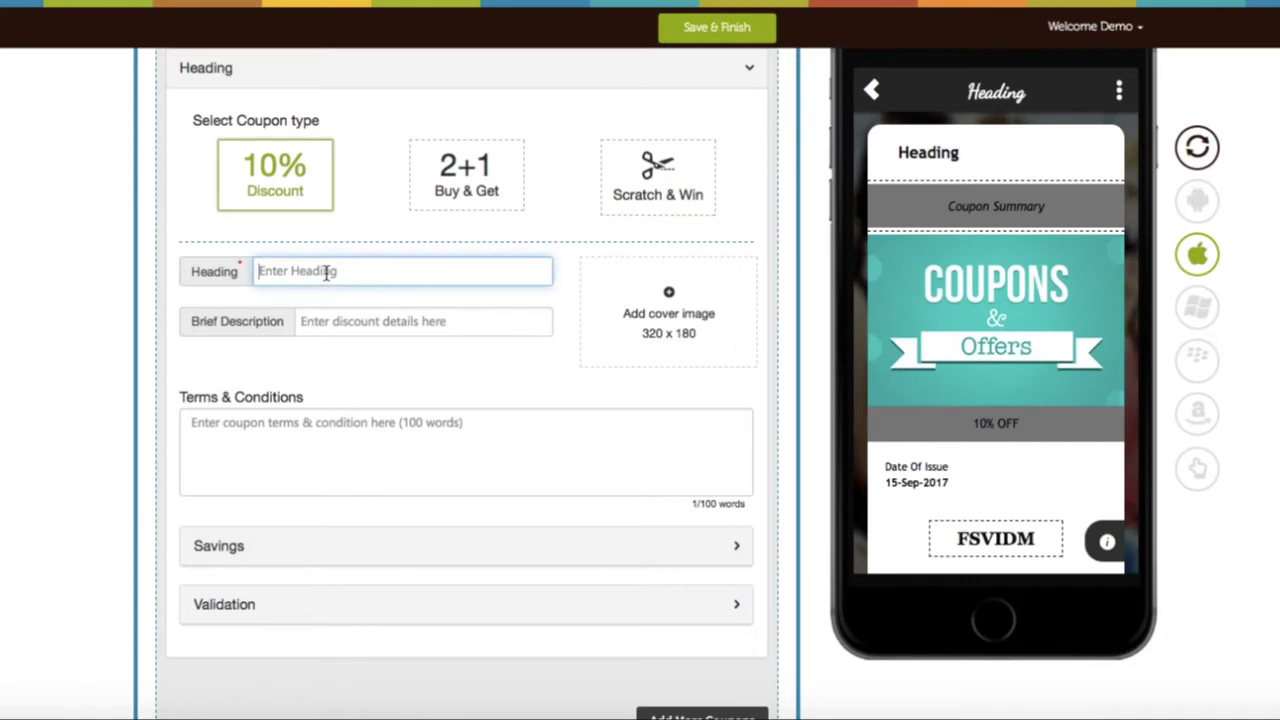
{"action": "type", "text": "Car"}
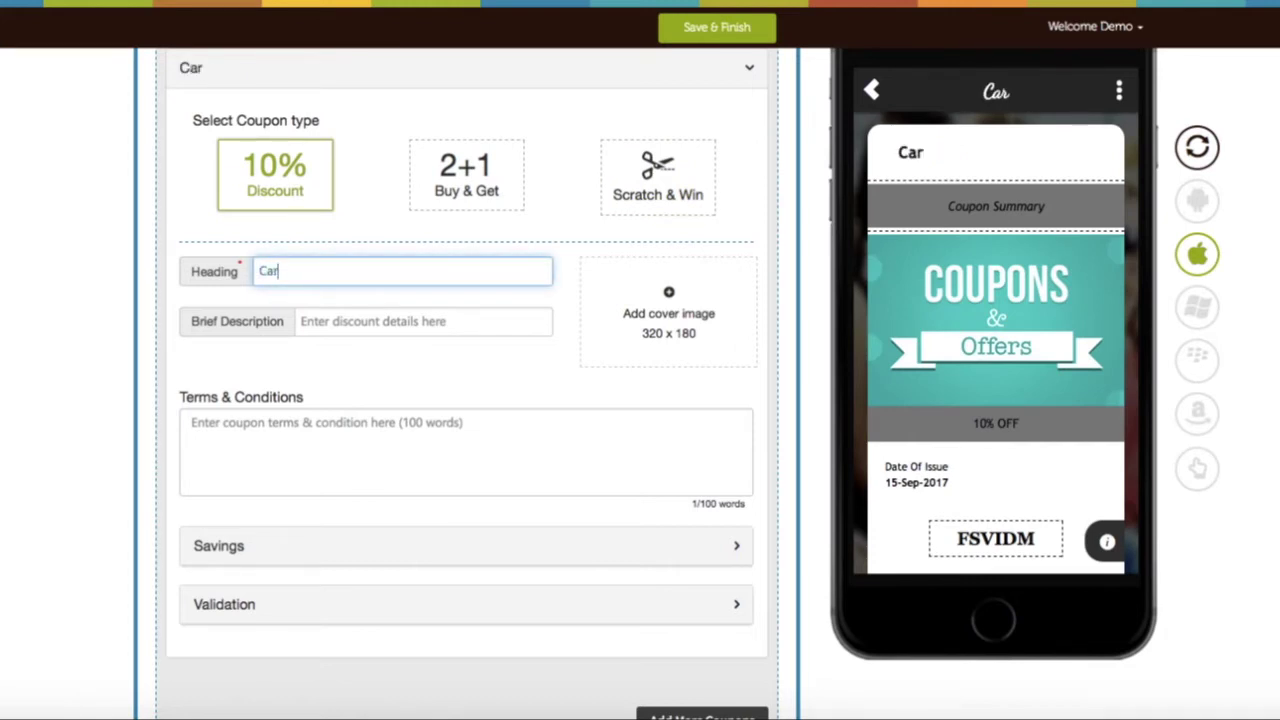
{"action": "type", "text": "nival"}
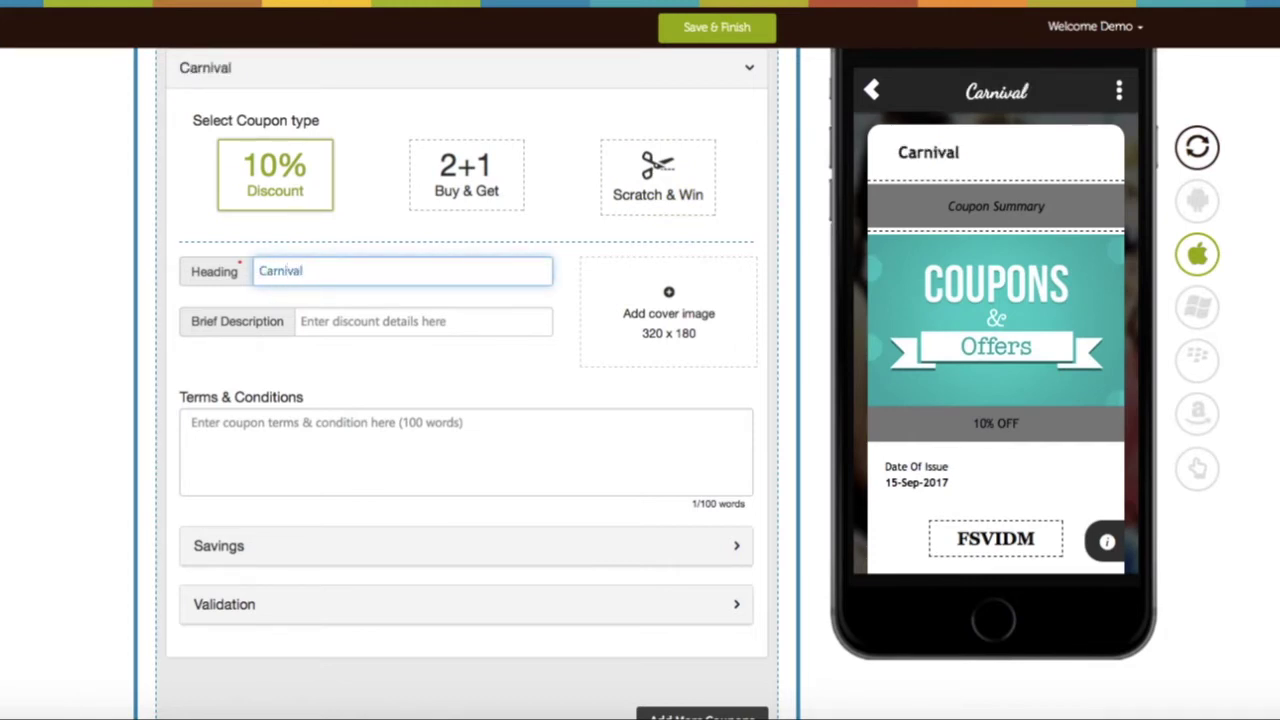
{"action": "type", "text": " Coupon"}
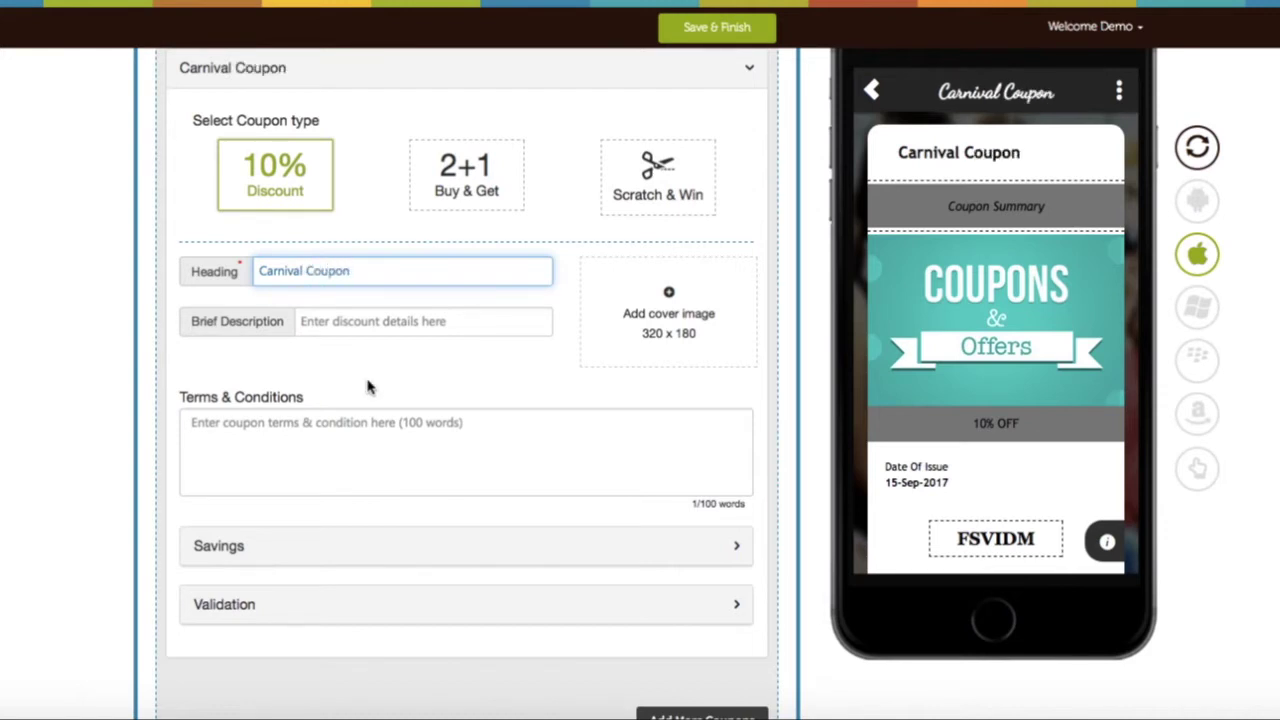
{"action": "left_click", "coordinate": [358, 325]}
{"action": "key", "text": "ctrl+v"}
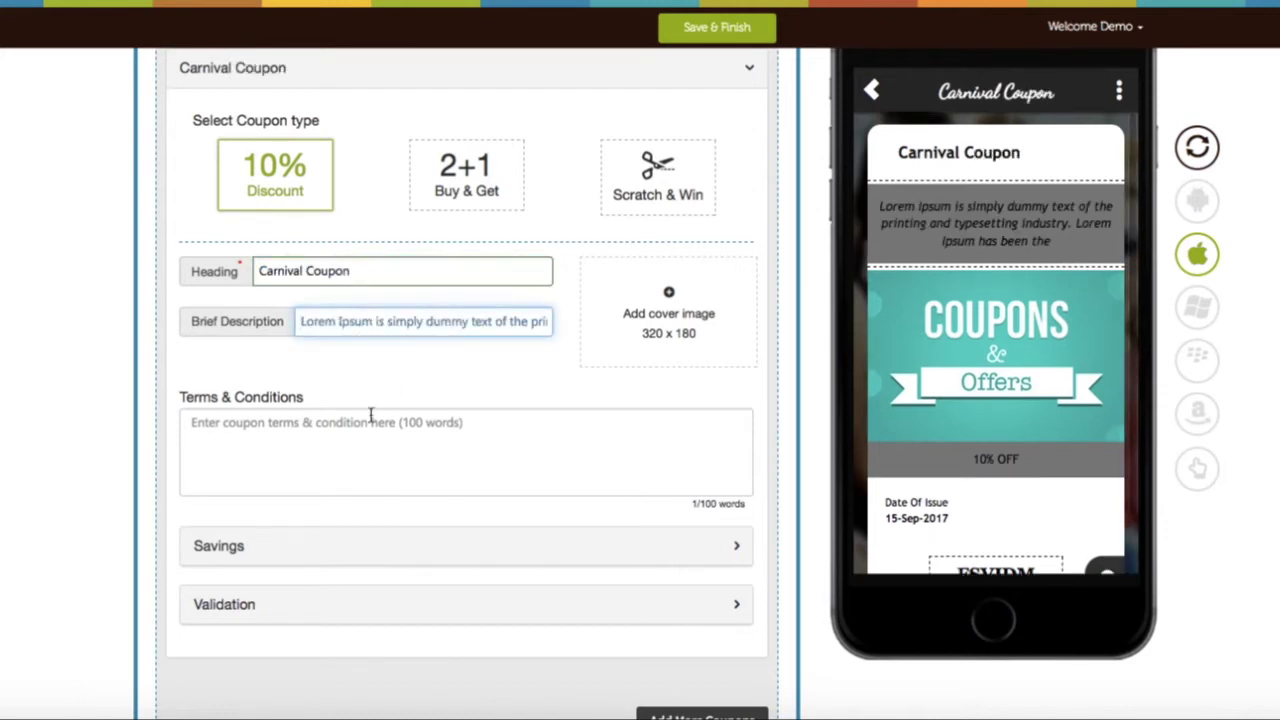
{"action": "left_click", "coordinate": [317, 471]}
{"action": "type", "text": "Lorem Ipsum is simply dummy text of the printing and typesetting industry. Lorem Ipsum has been the industry's standard dummy text ever since the 1500s, when an unknown printer took a galley of type and scrambled it to make a type specimen book. It has survived not only five centuries, but also the leap into electronic typesetting, remaining essentially unchanged. It was popularised in the 1960s with the release of Letraset sheets containing Lorem Ipsum passages, and more recently with desktop publishing software like Aldus PageMaker including versions of Lorem Ipsum."}
{"action": "scroll", "coordinate": [383, 462], "scroll_direction": "up", "scroll_amount": 2}
{"action": "scroll", "coordinate": [383, 462], "scroll_direction": "down", "scroll_amount": 2}
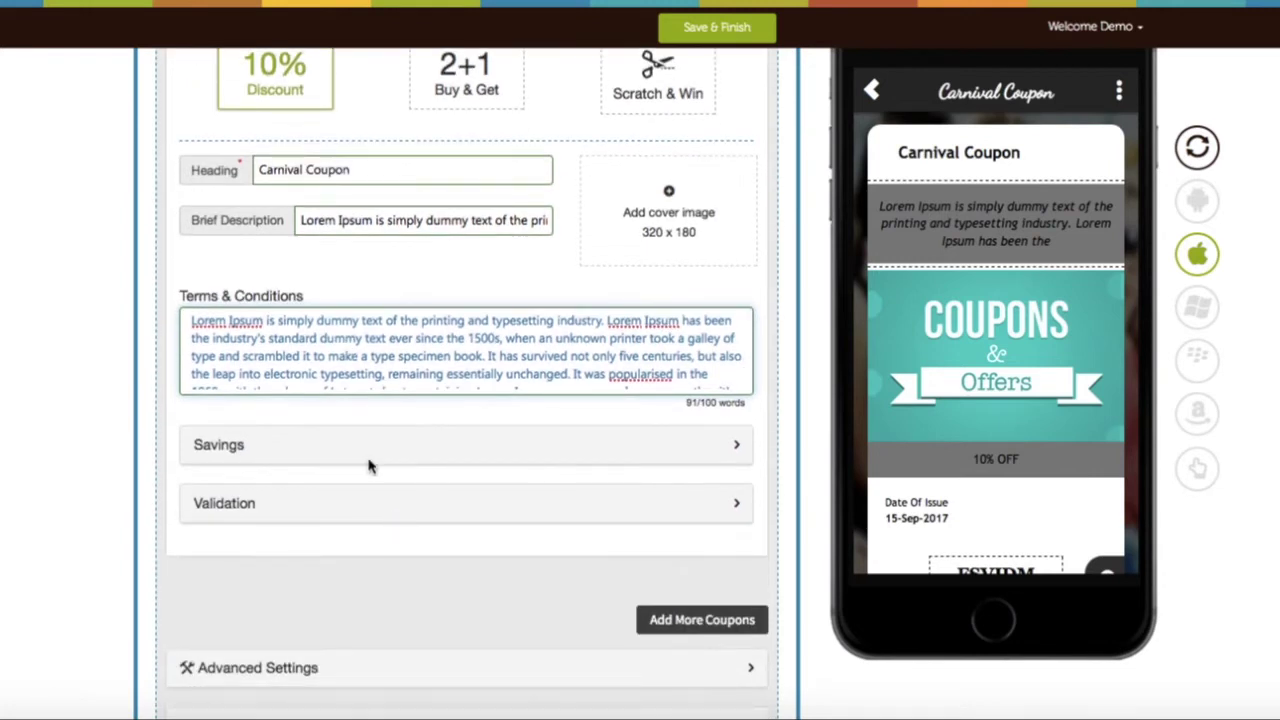
Step: Set the Savings discount to a flat 20 in USD currency
{"action": "left_click", "coordinate": [363, 445]}
{"action": "scroll", "coordinate": [363, 446], "scroll_direction": "down", "scroll_amount": 1}
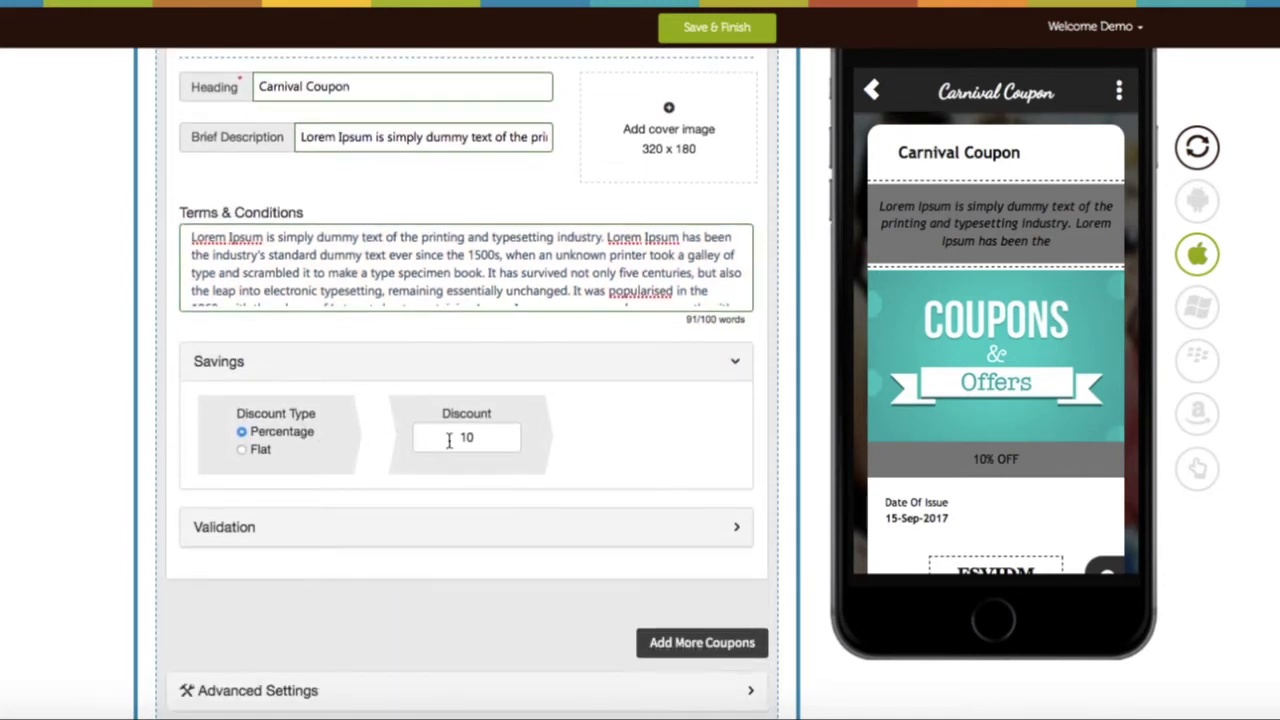
{"action": "left_click", "coordinate": [242, 450]}
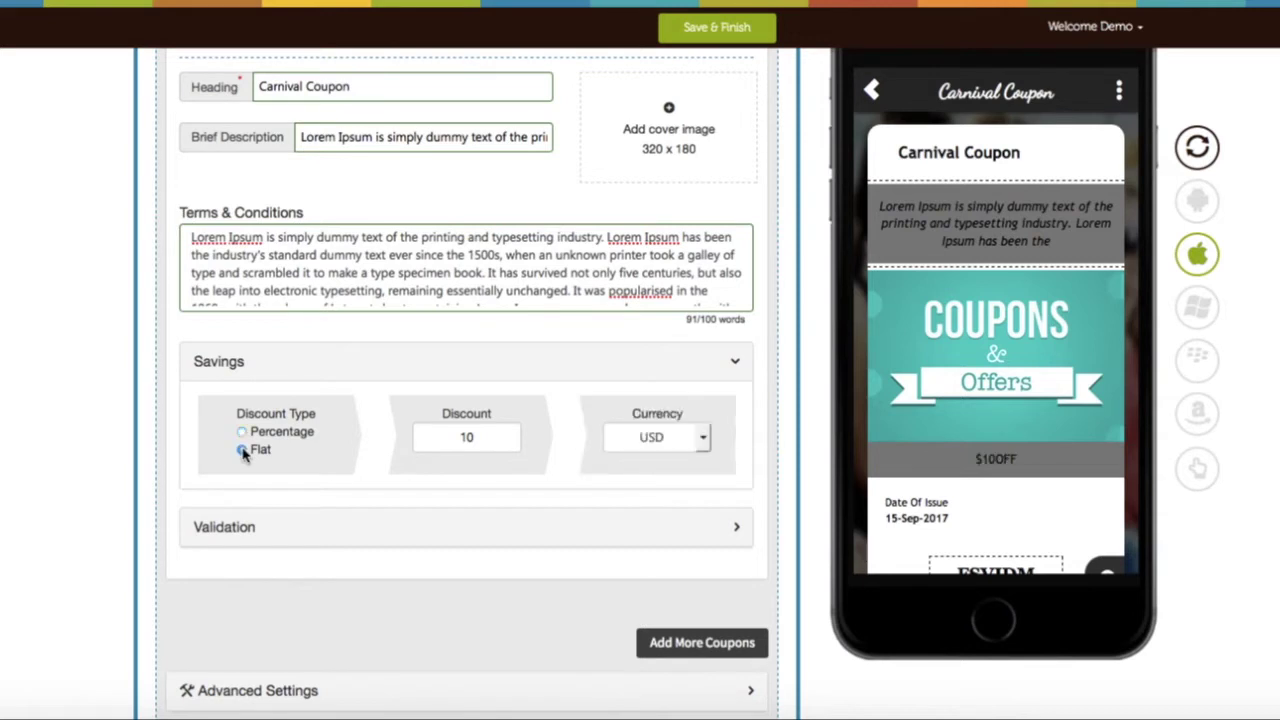
{"action": "left_click", "coordinate": [461, 436]}
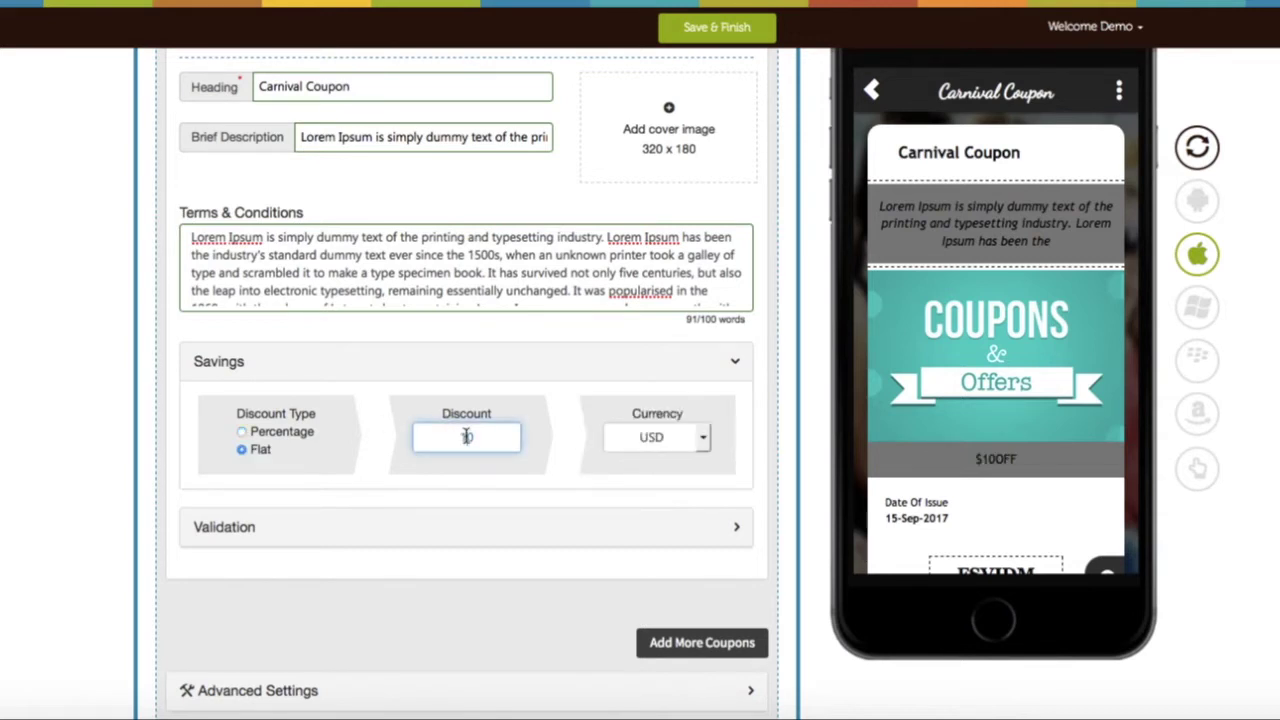
{"action": "key", "text": "BackSpace"}
{"action": "type", "text": "2"}
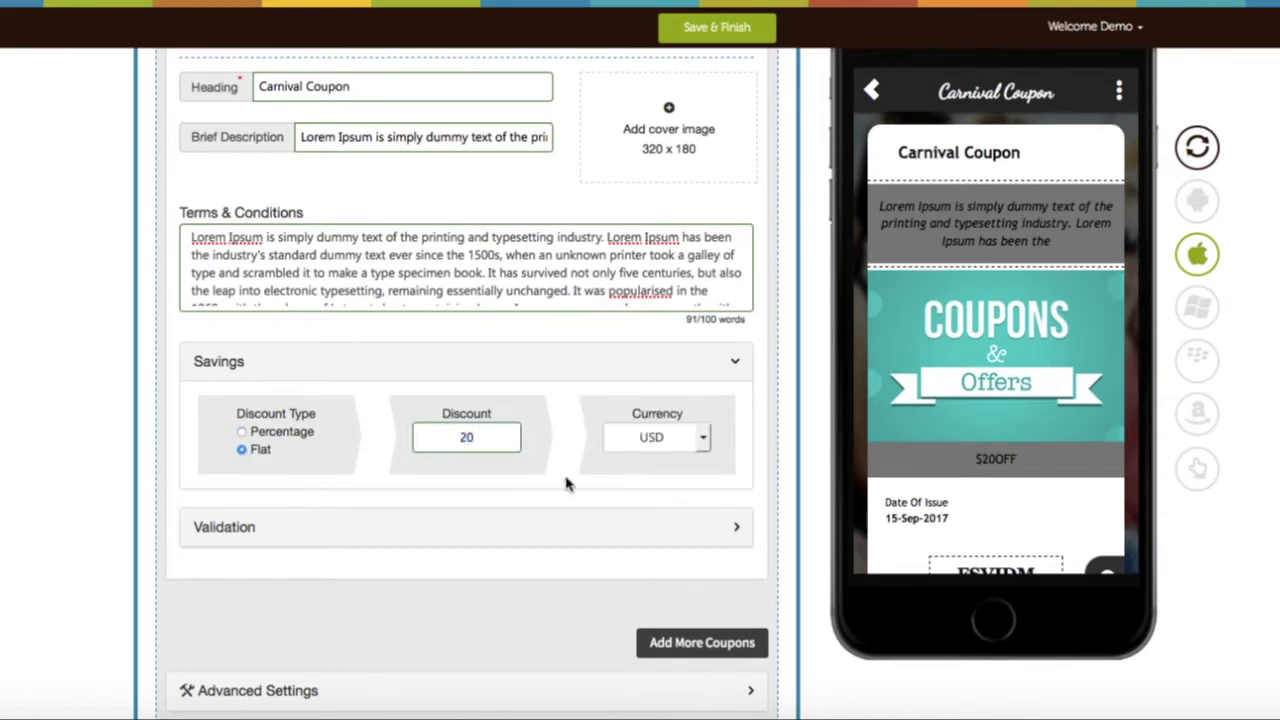
{"action": "left_click", "coordinate": [652, 438]}
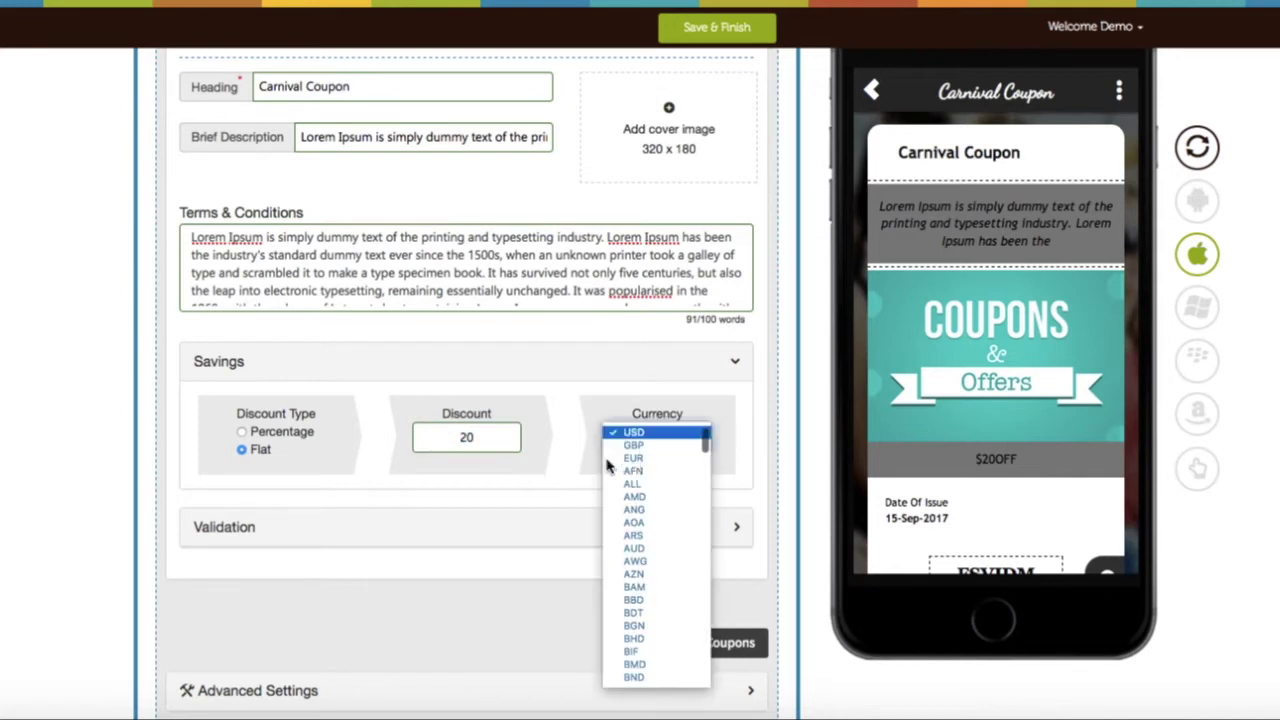
{"action": "left_click", "coordinate": [562, 469]}
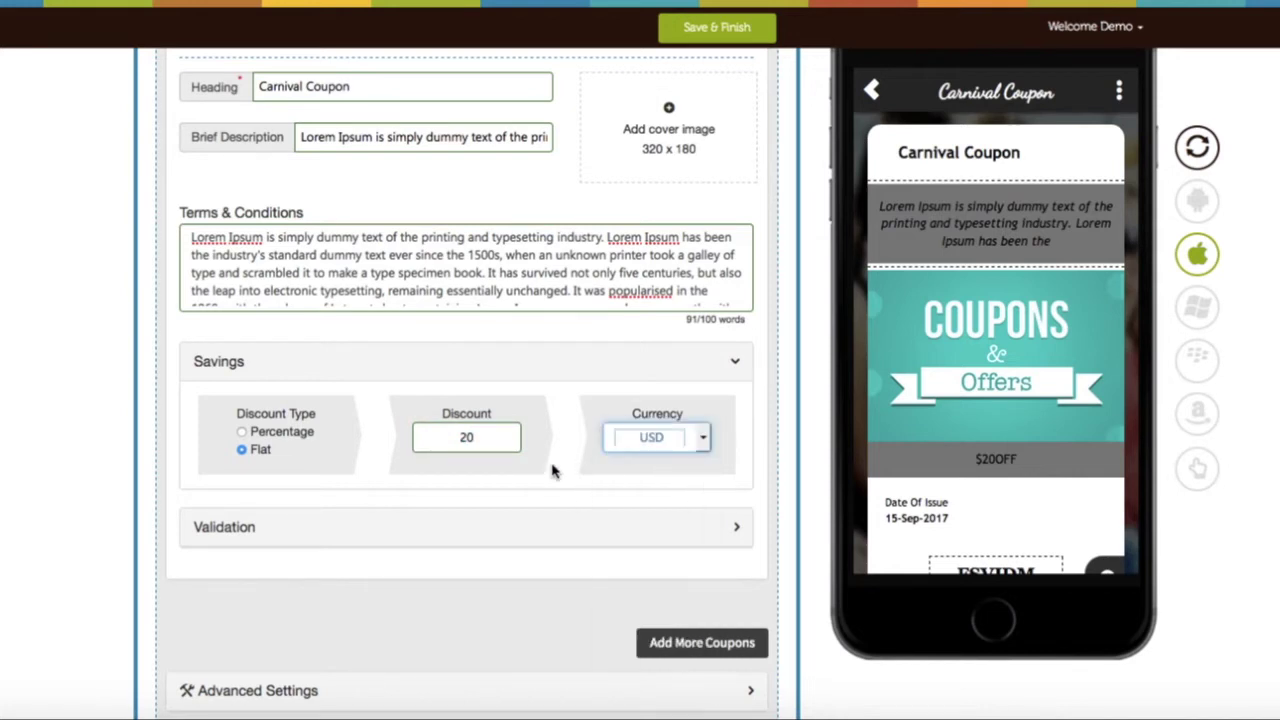
{"action": "scroll", "coordinate": [555, 472], "scroll_direction": "down", "scroll_amount": 1}
Step: Expand Validation and toggle Show Scanner Code Type on and off, keeping promo code FSVIDM
{"action": "left_click", "coordinate": [466, 467]}
{"action": "scroll", "coordinate": [466, 467], "scroll_direction": "down", "scroll_amount": 5}
{"action": "scroll", "coordinate": [466, 467], "scroll_direction": "down", "scroll_amount": 1}
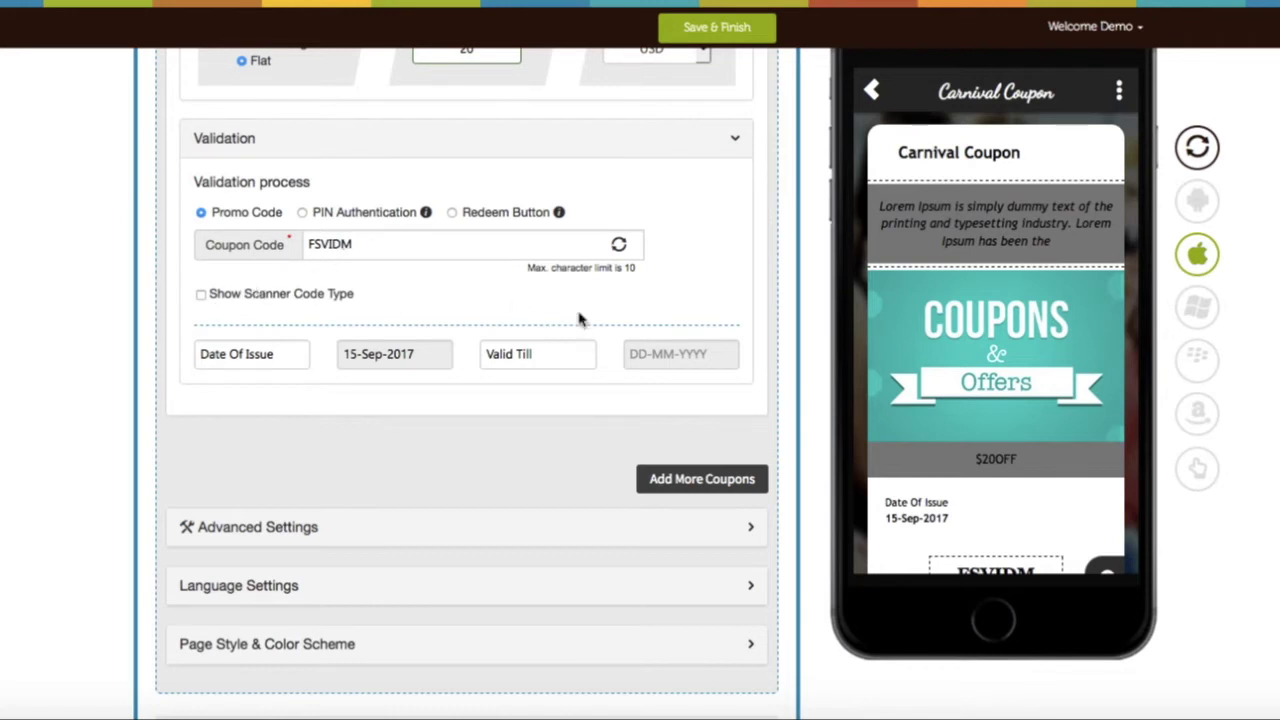
{"action": "scroll", "coordinate": [1010, 380], "scroll_direction": "down", "scroll_amount": 2}
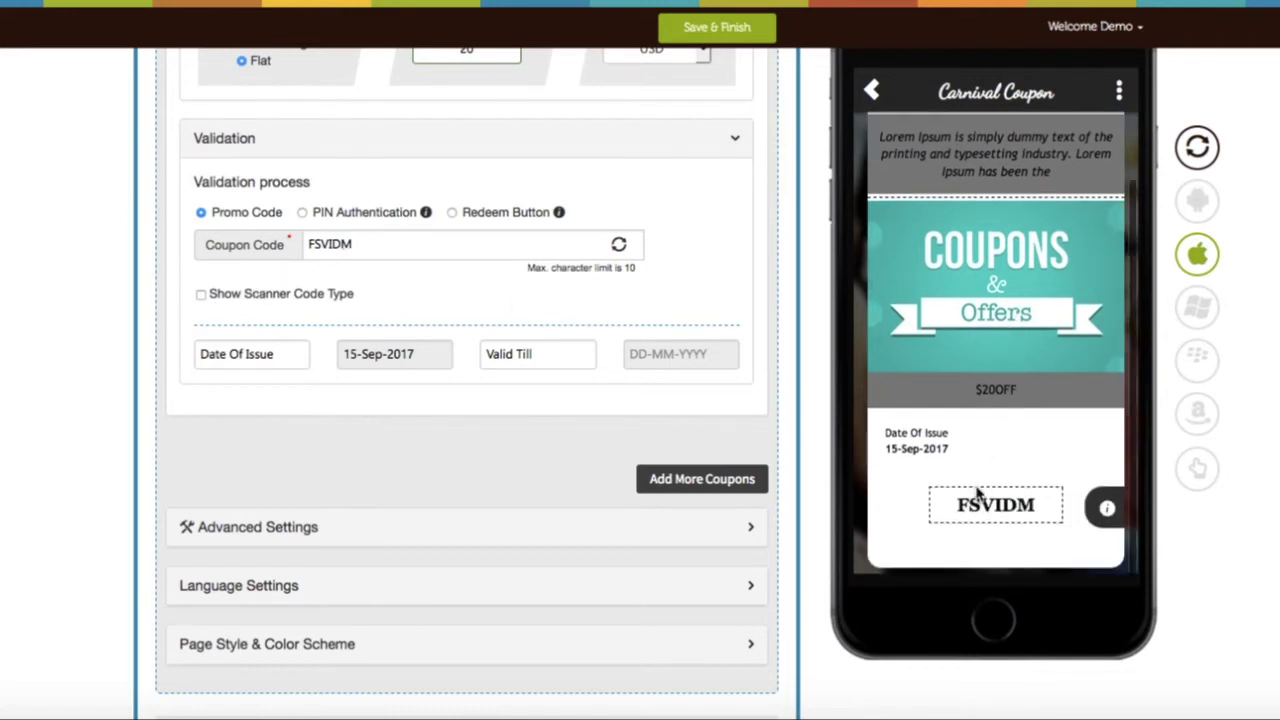
{"action": "left_click", "coordinate": [201, 294]}
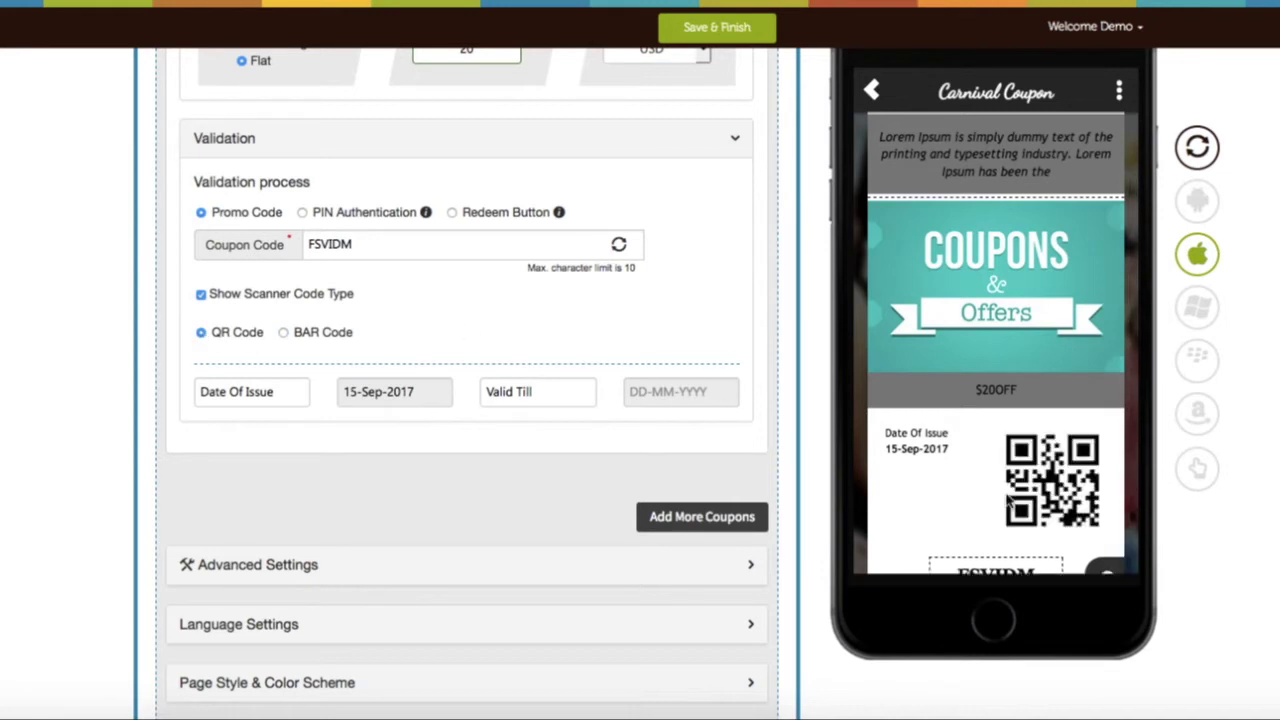
{"action": "left_click", "coordinate": [201, 295]}
Step: Try PIN authentication, then settle on Redeem Button validation with the coupon kept reusable
{"action": "left_click", "coordinate": [303, 213]}
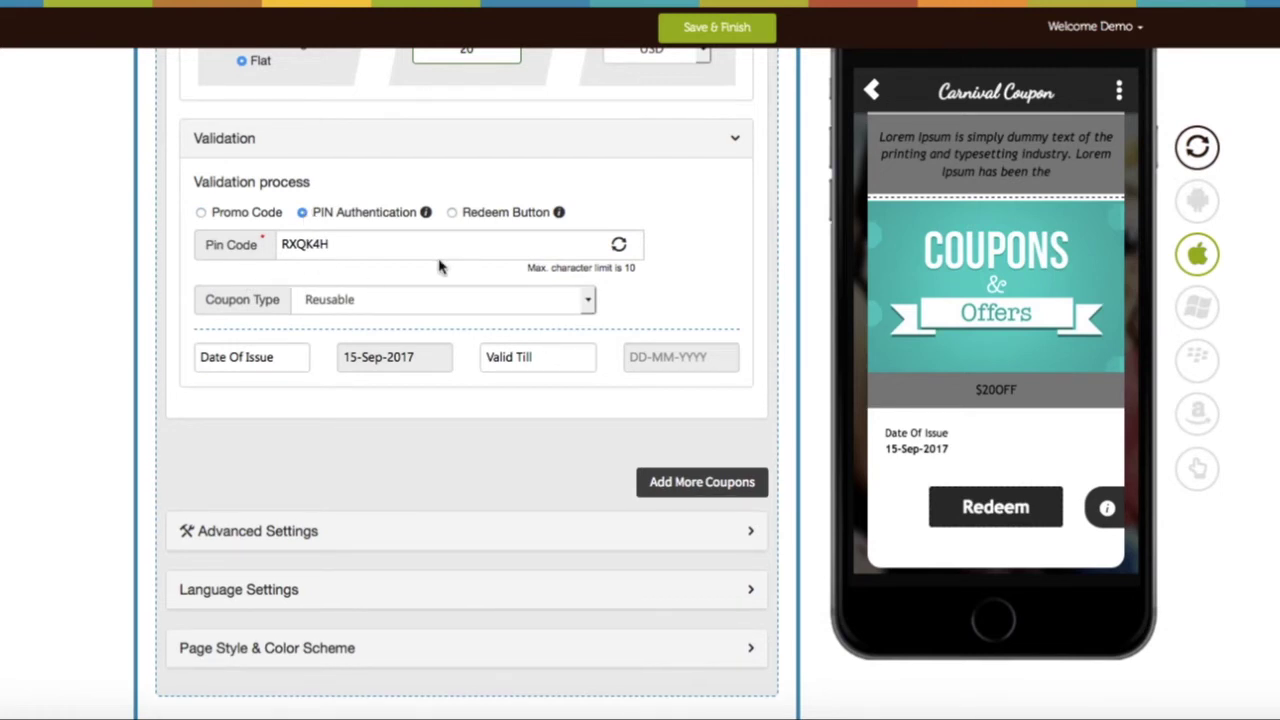
{"action": "left_click", "coordinate": [323, 309]}
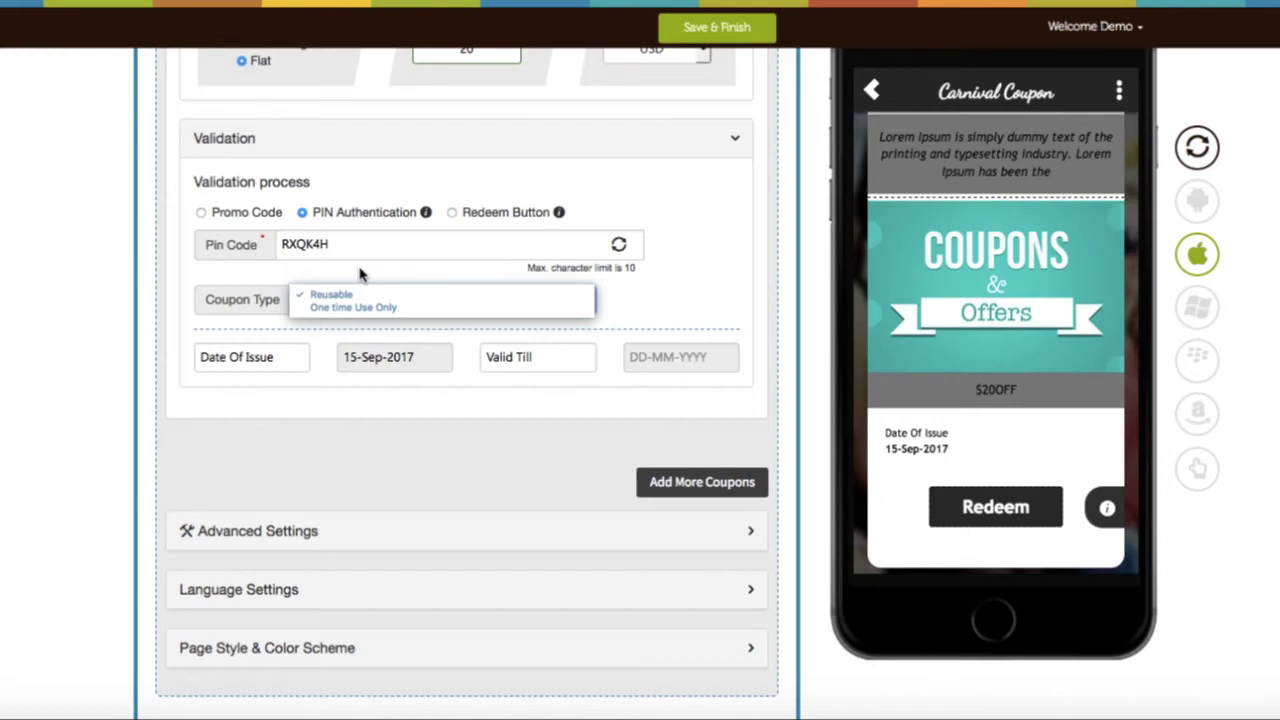
{"action": "left_click", "coordinate": [361, 275]}
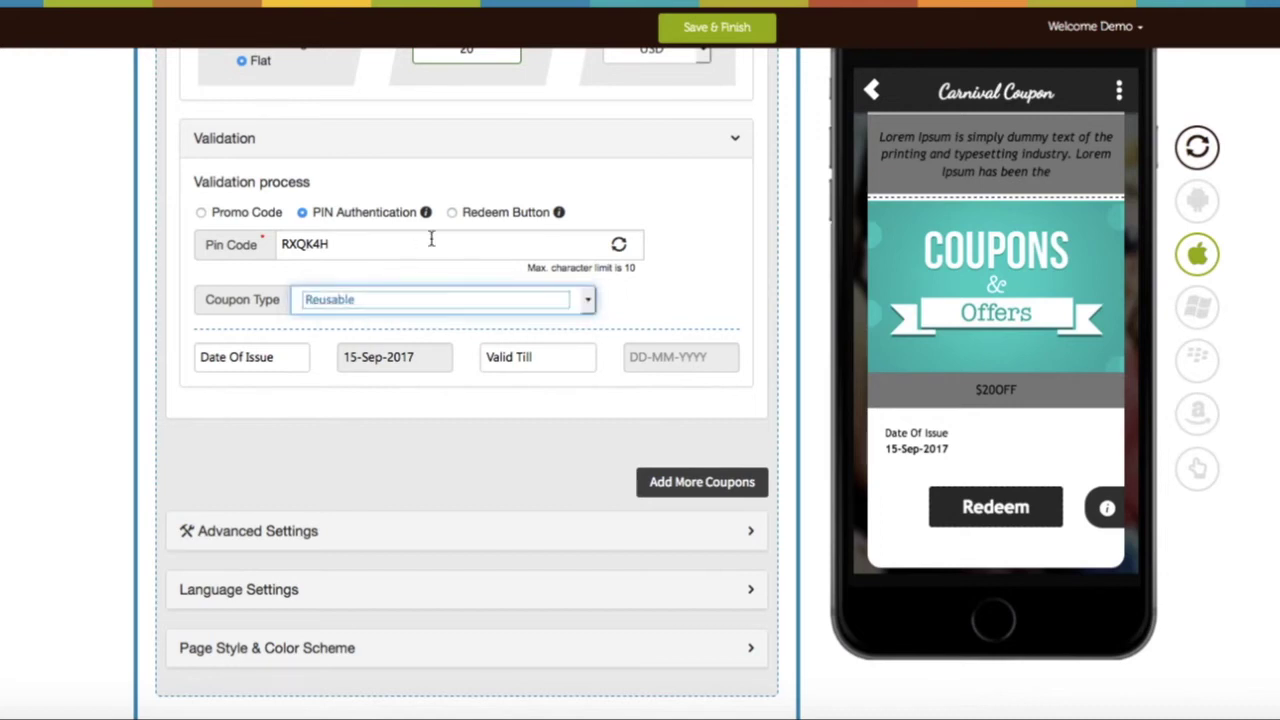
{"action": "left_click", "coordinate": [452, 213]}
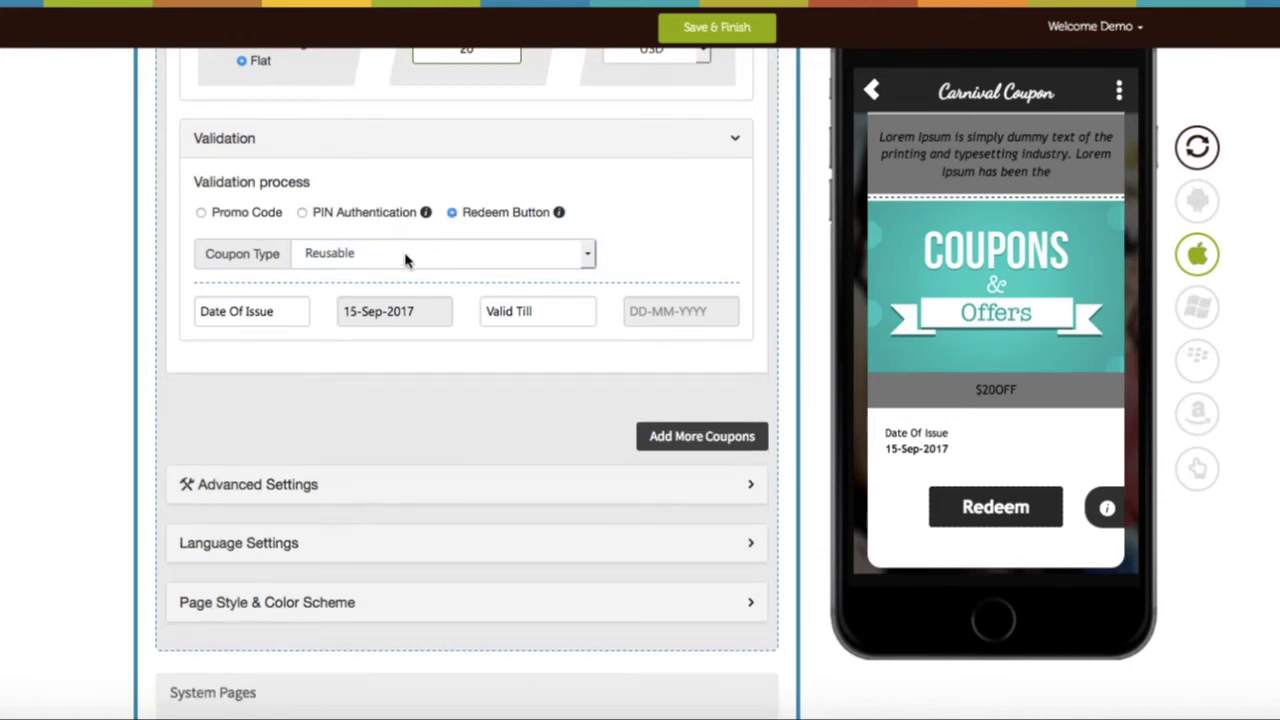
{"action": "left_click", "coordinate": [390, 258]}
{"action": "left_click", "coordinate": [541, 231]}
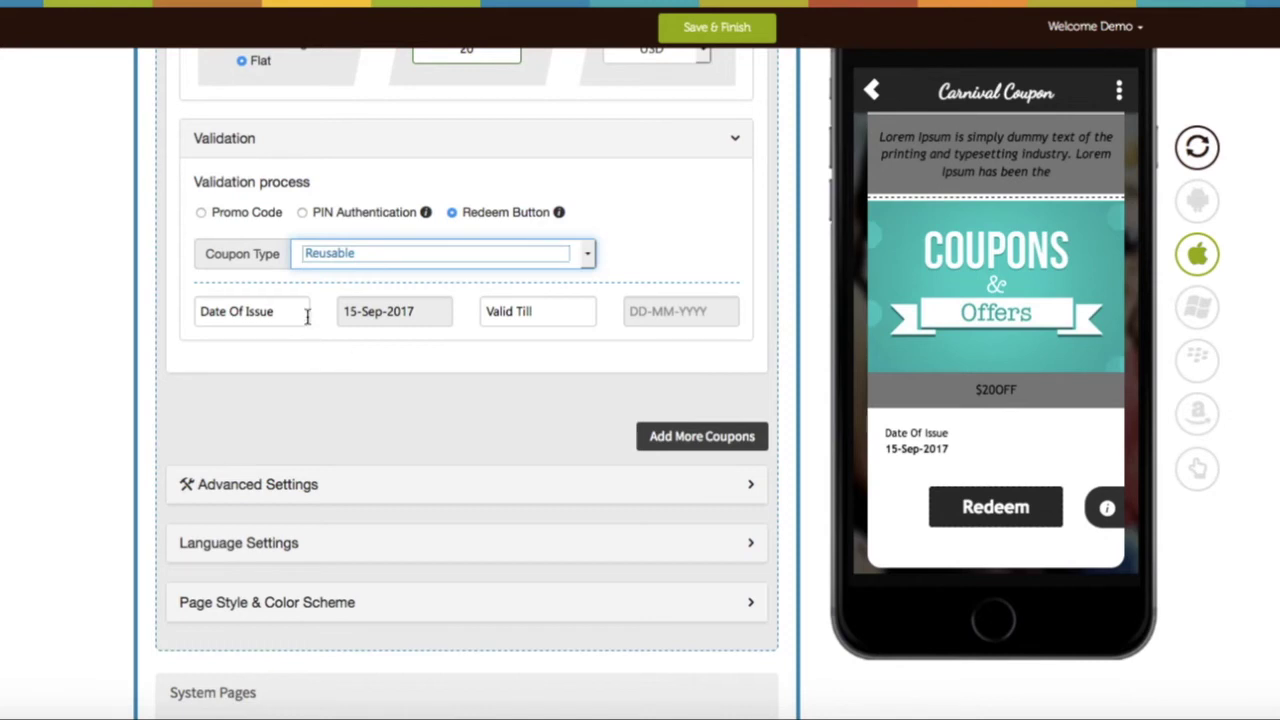
Step: Set the coupon's Valid Till date to 31-Dec-2017
{"action": "left_click", "coordinate": [688, 313]}
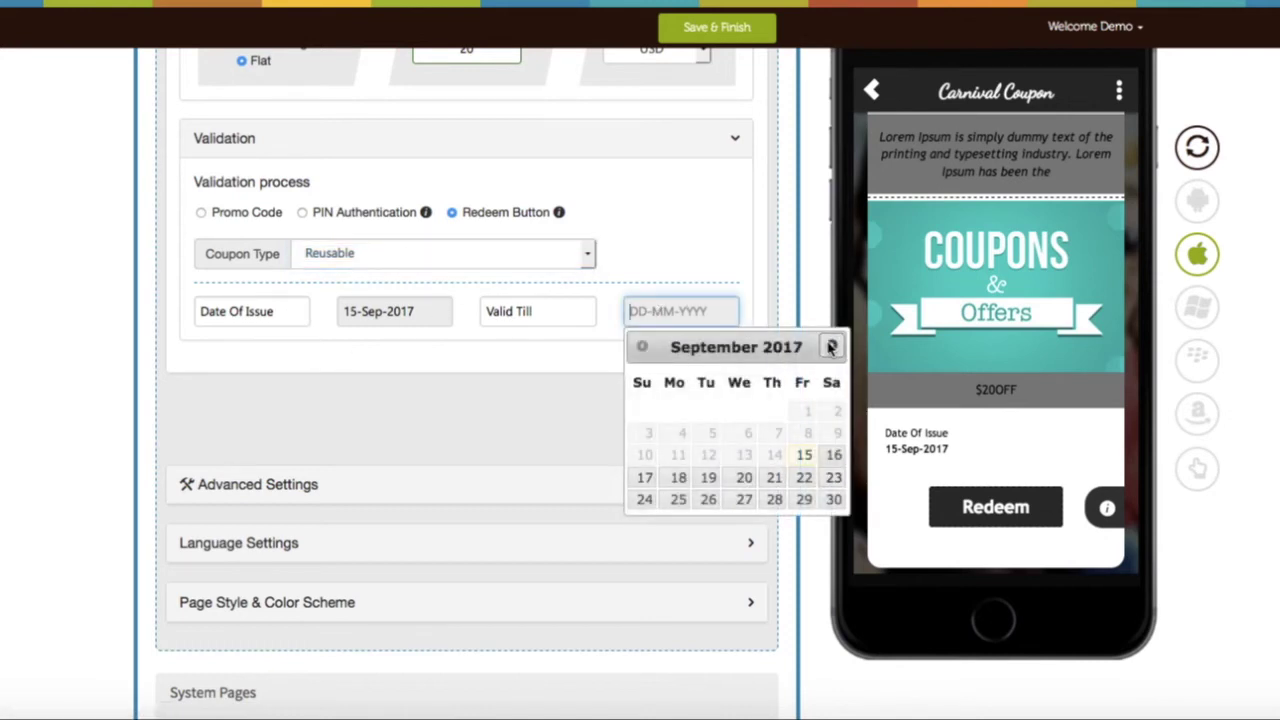
{"action": "left_click", "coordinate": [831, 346]}
{"action": "left_click", "coordinate": [644, 521]}
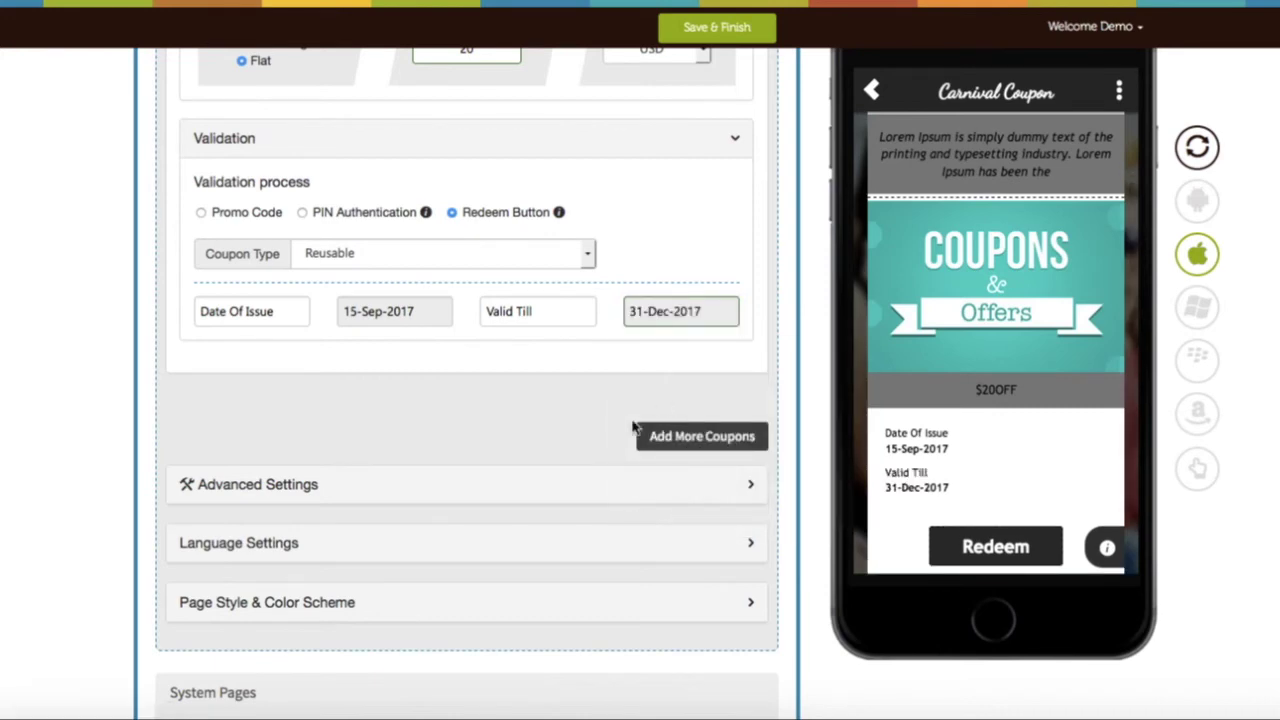
{"action": "scroll", "coordinate": [744, 92], "scroll_direction": "up", "scroll_amount": 3}
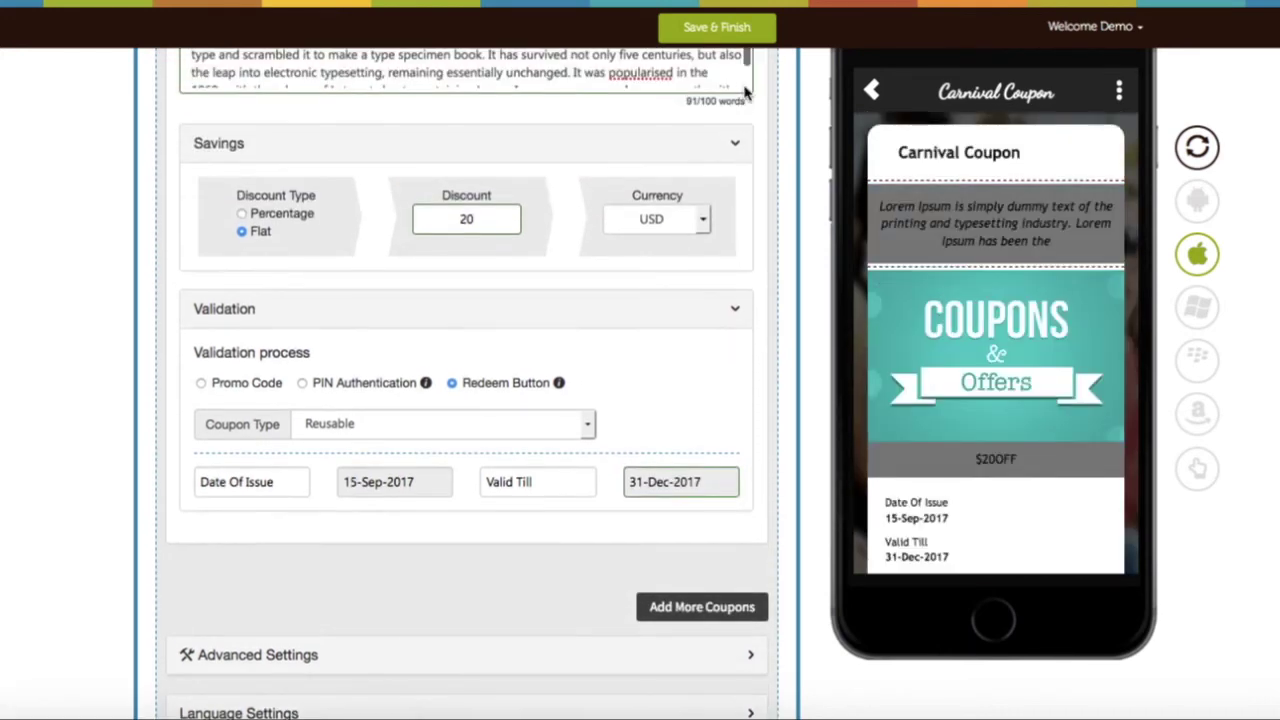
{"action": "scroll", "coordinate": [744, 92], "scroll_direction": "up", "scroll_amount": 4}
{"action": "scroll", "coordinate": [491, 191], "scroll_direction": "up", "scroll_amount": 3}
Step: Switch to the Buy & Get type with Buy quantity 3 and Get quantity 2
{"action": "left_click", "coordinate": [460, 178]}
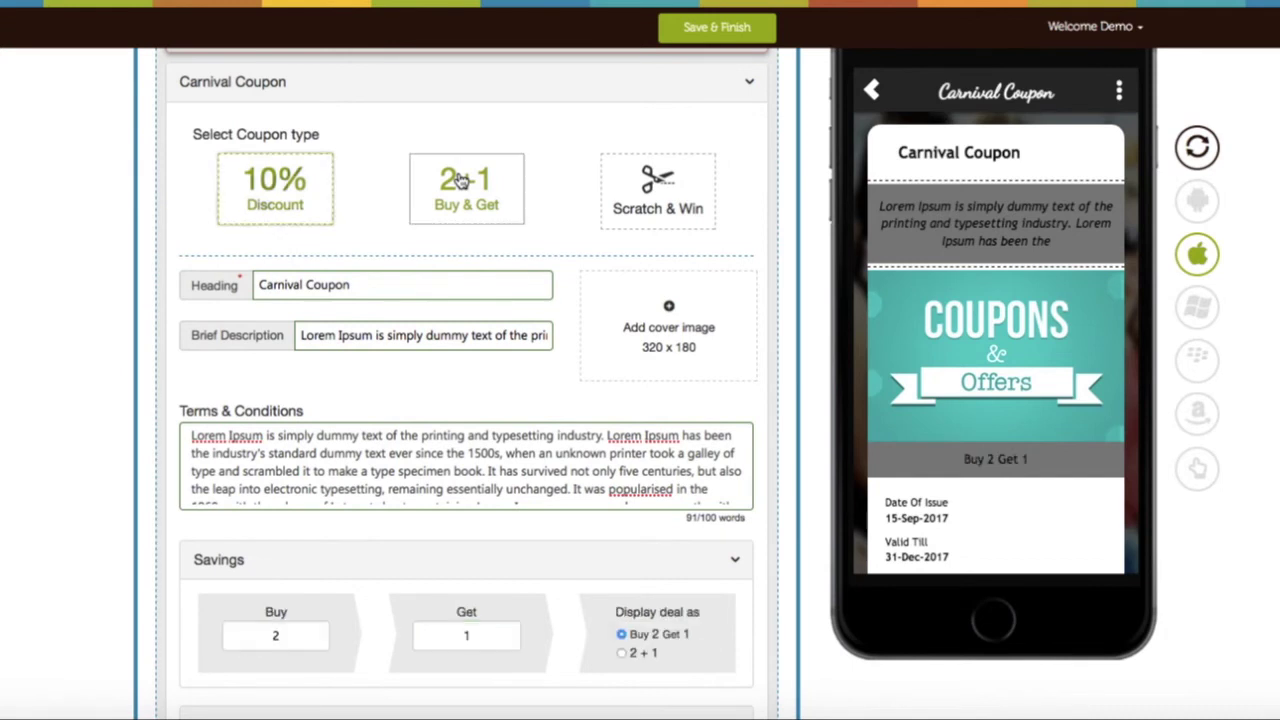
{"action": "scroll", "coordinate": [528, 265], "scroll_direction": "down", "scroll_amount": 4}
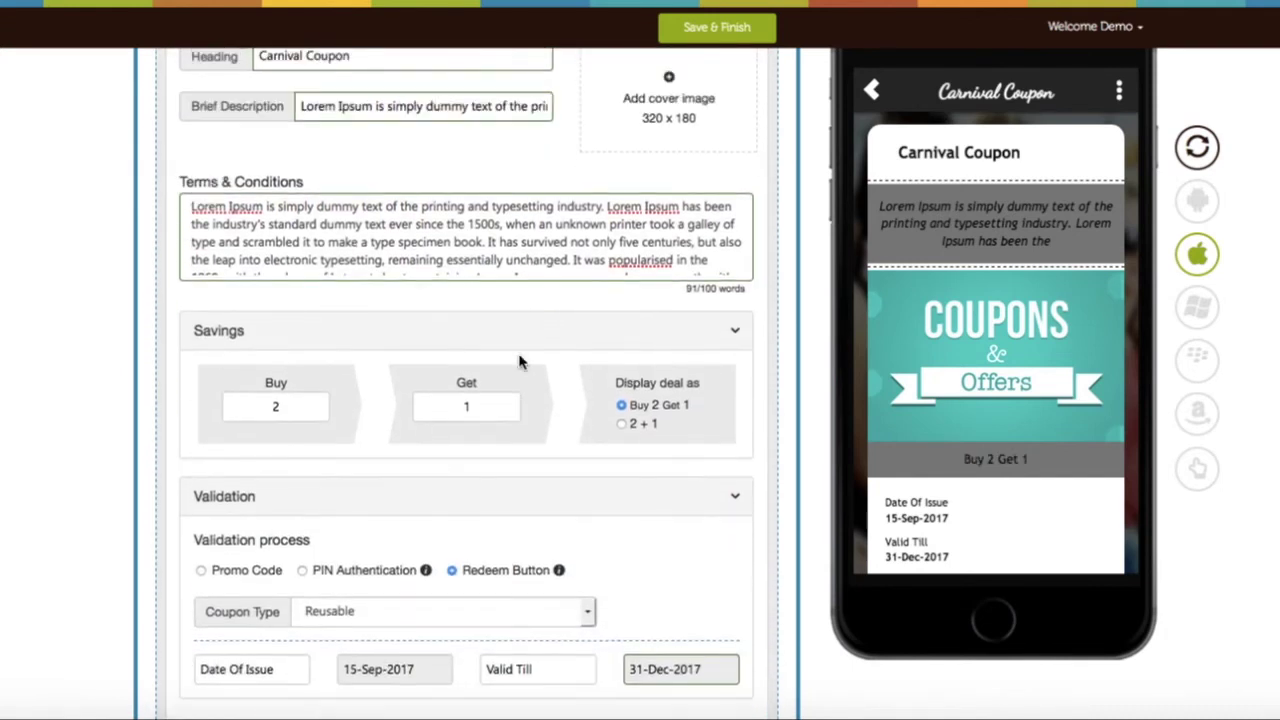
{"action": "left_click", "coordinate": [294, 408]}
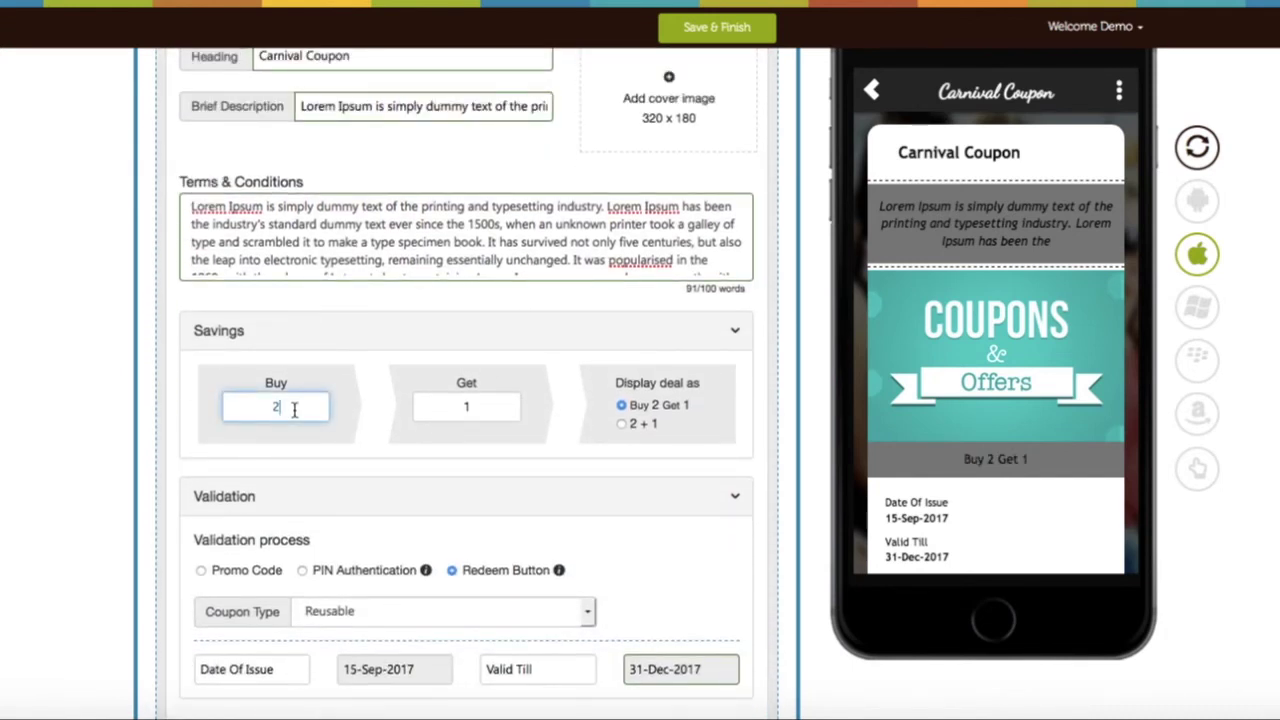
{"action": "key", "text": "BackSpace"}
{"action": "type", "text": "3"}
{"action": "scroll", "coordinate": [475, 405], "scroll_direction": "down", "scroll_amount": 1}
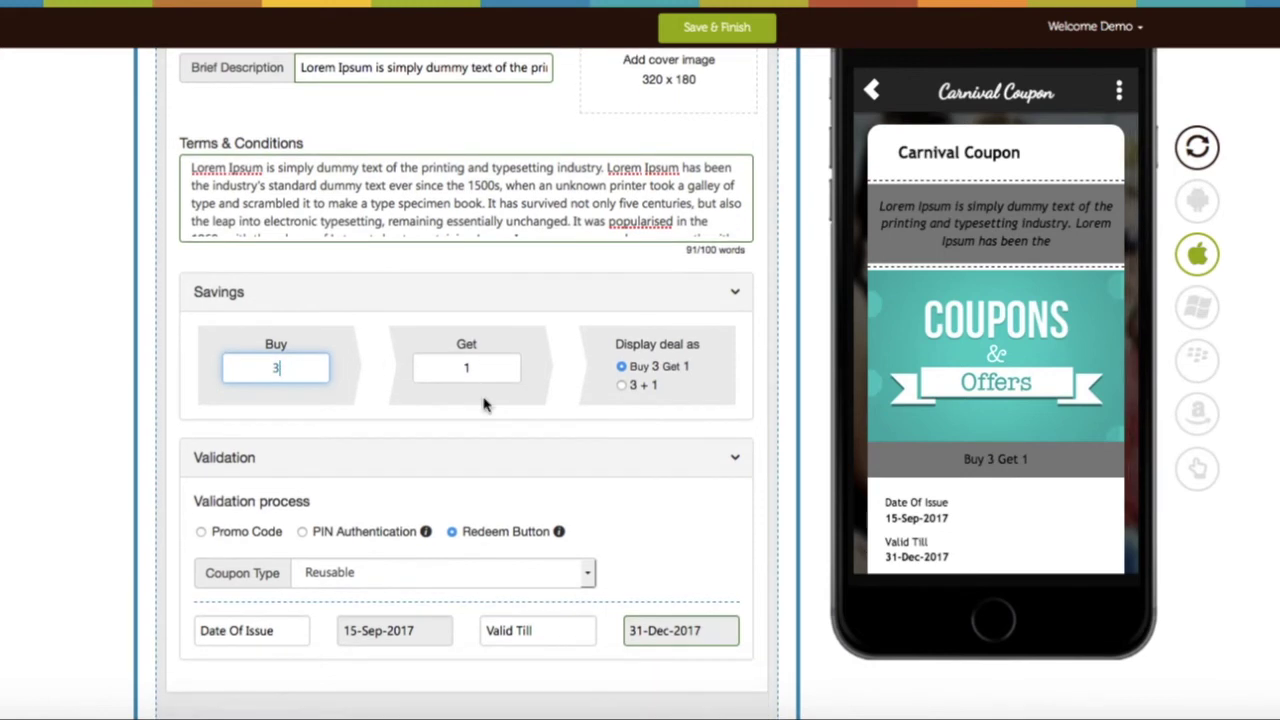
{"action": "left_click", "coordinate": [468, 368]}
{"action": "key", "text": "BackSpace"}
{"action": "type", "text": "2"}
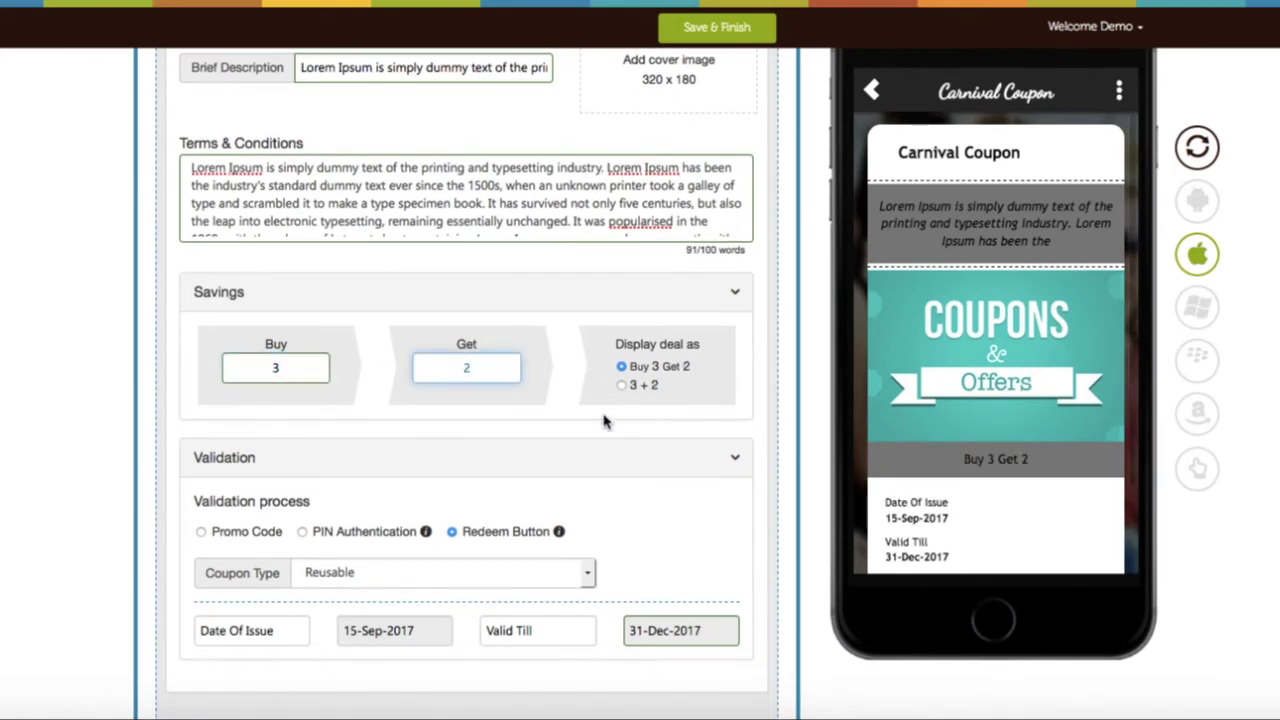
{"action": "scroll", "coordinate": [603, 421], "scroll_direction": "down", "scroll_amount": 2}
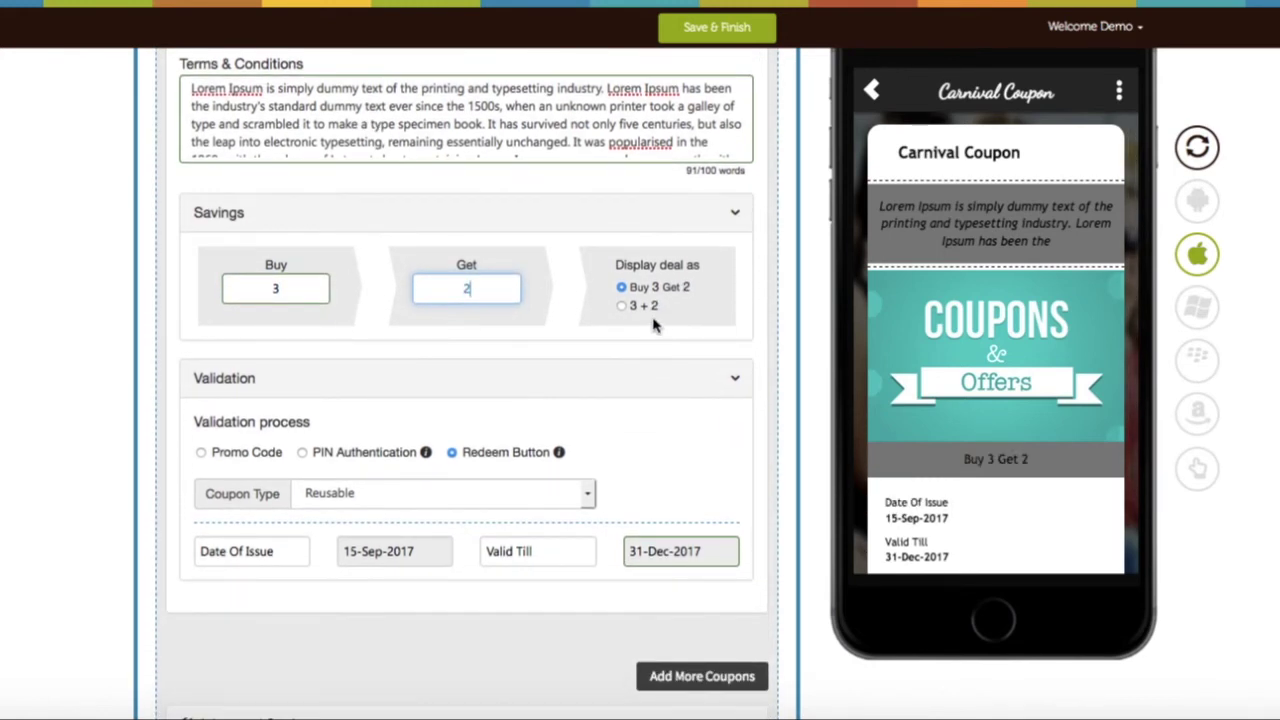
Step: Preview the '3 + 2' display form, then return to 'Buy 3 Get 2'
{"action": "left_click", "coordinate": [623, 307]}
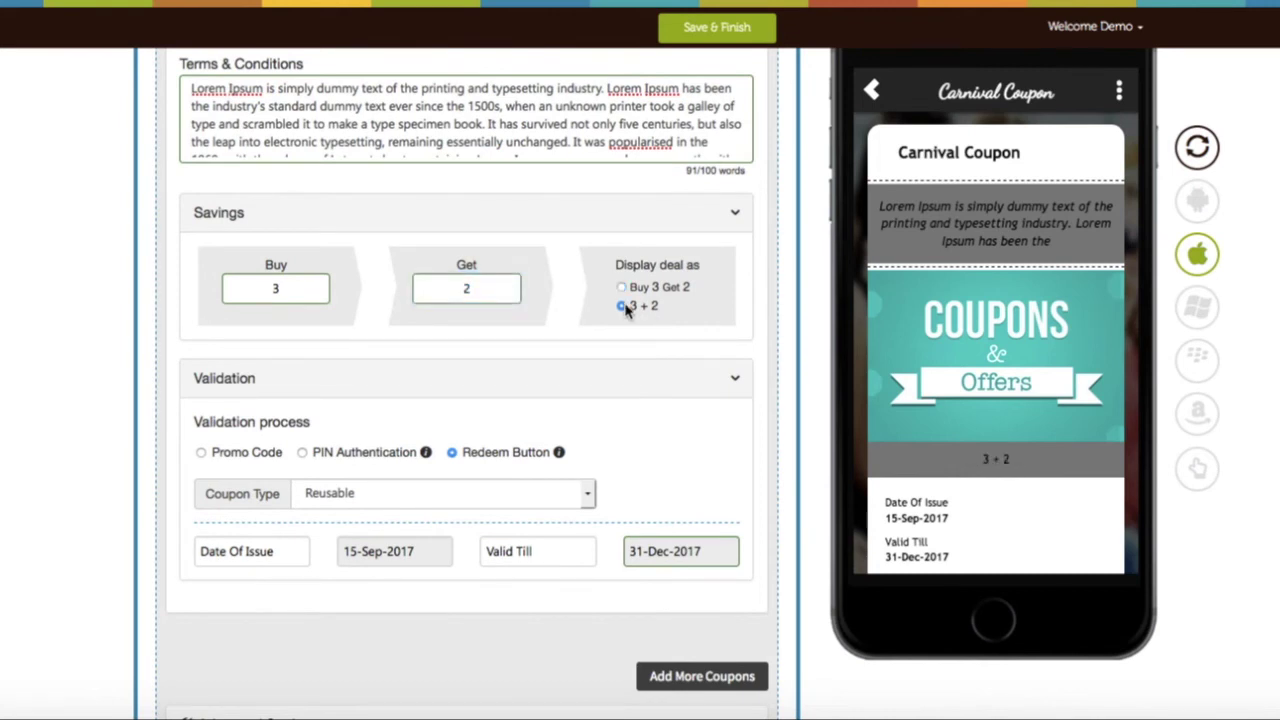
{"action": "left_click", "coordinate": [621, 288]}
{"action": "scroll", "coordinate": [537, 400], "scroll_direction": "down", "scroll_amount": 2}
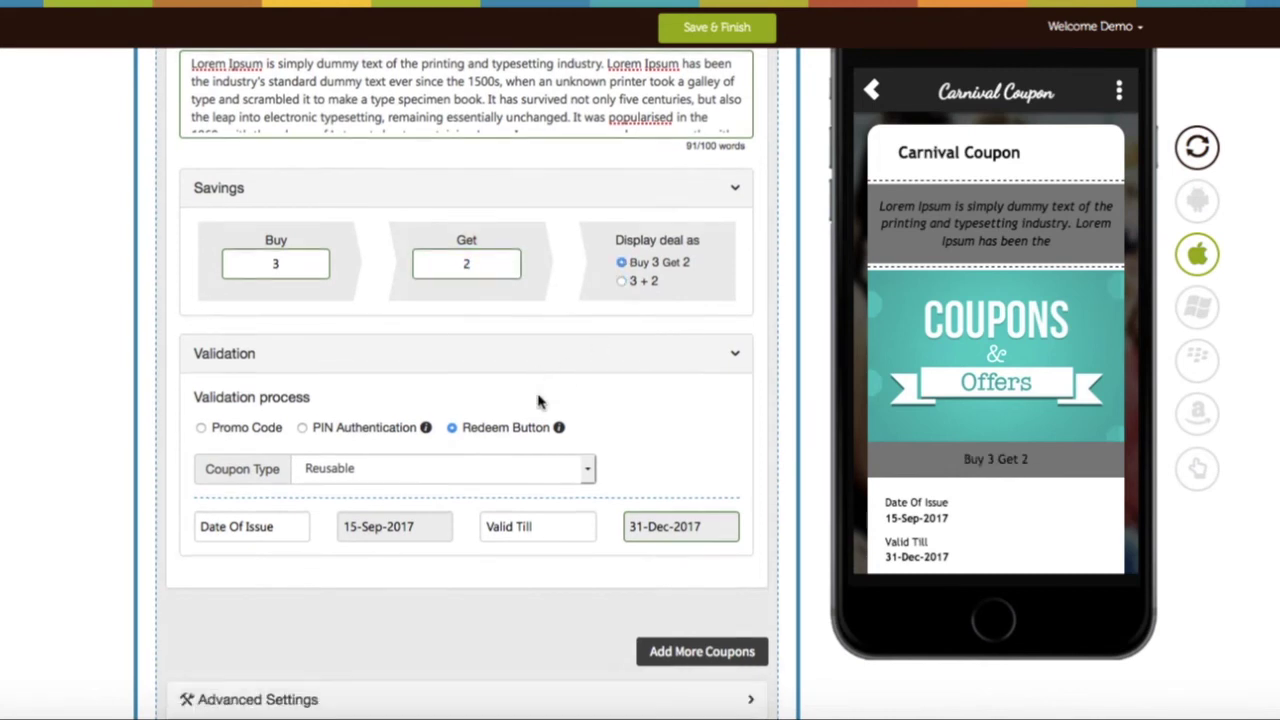
{"action": "scroll", "coordinate": [1009, 437], "scroll_direction": "down", "scroll_amount": 2}
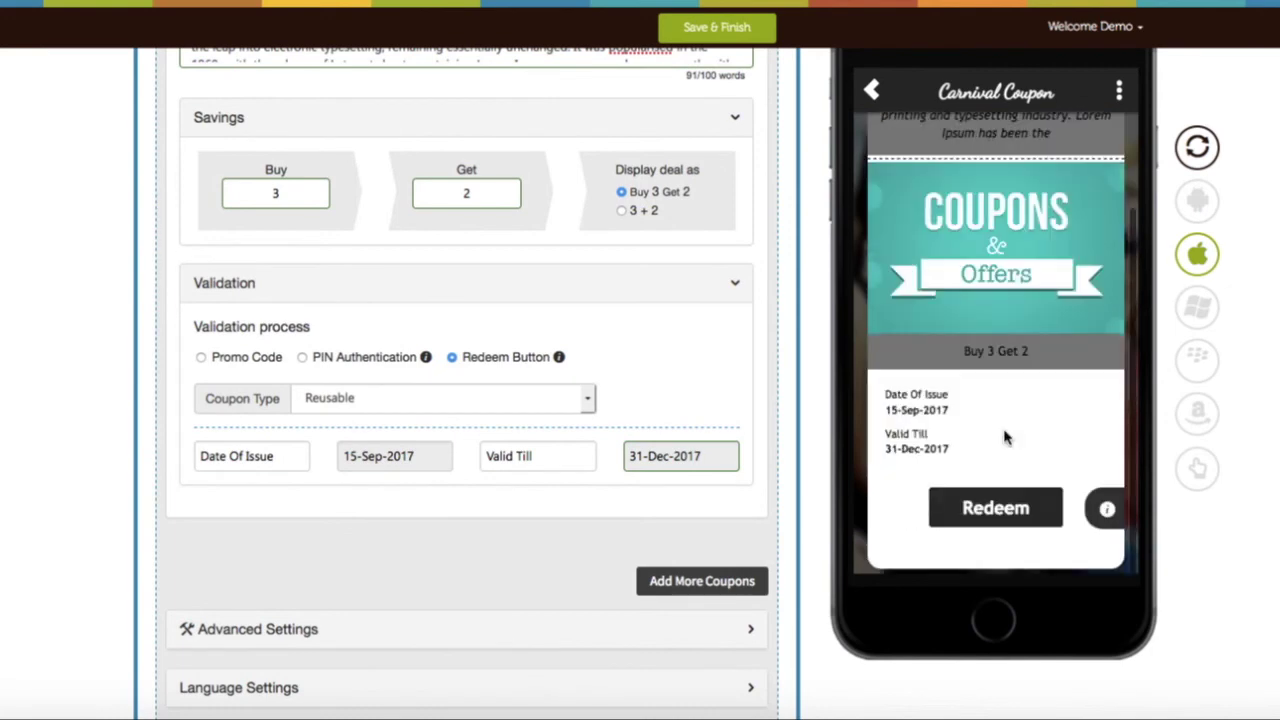
{"action": "scroll", "coordinate": [660, 320], "scroll_direction": "up", "scroll_amount": 1}
{"action": "scroll", "coordinate": [655, 306], "scroll_direction": "up", "scroll_amount": 3}
{"action": "scroll", "coordinate": [651, 283], "scroll_direction": "up", "scroll_amount": 2}
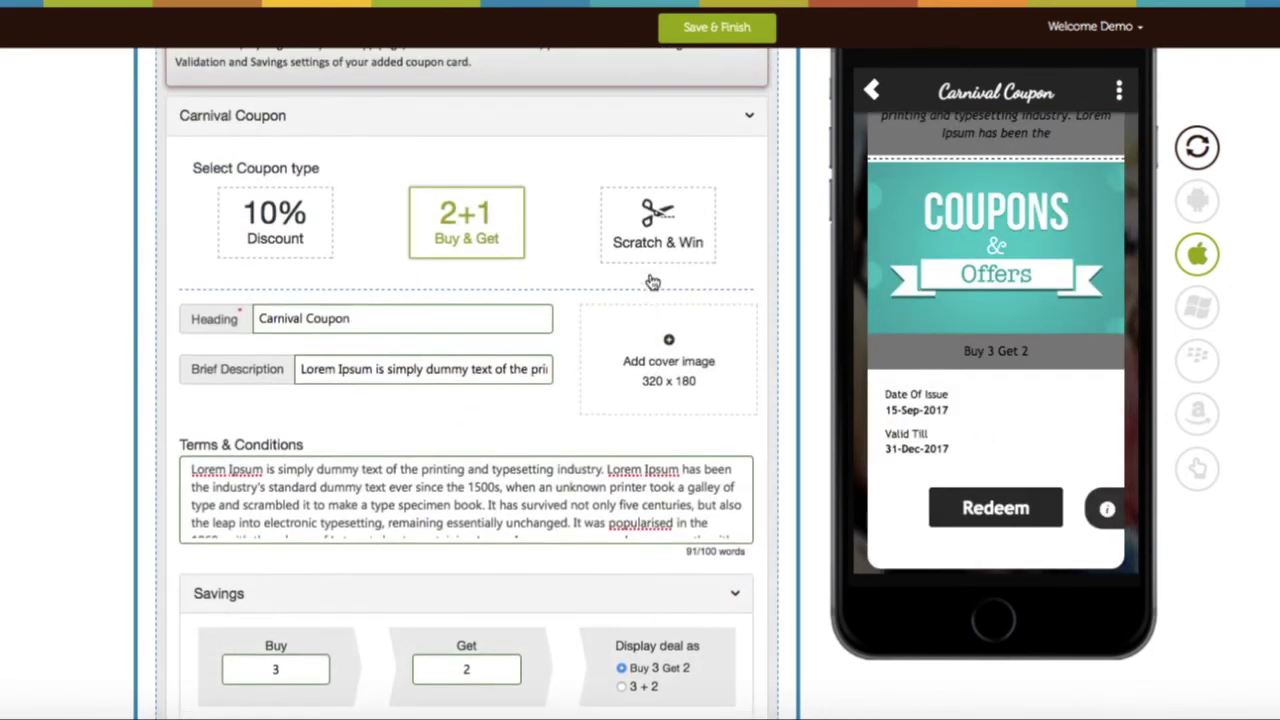
Step: Change the coupon to the Scratch & Win type and review its settings
{"action": "left_click", "coordinate": [633, 233]}
{"action": "scroll", "coordinate": [583, 343], "scroll_direction": "down", "scroll_amount": 1}
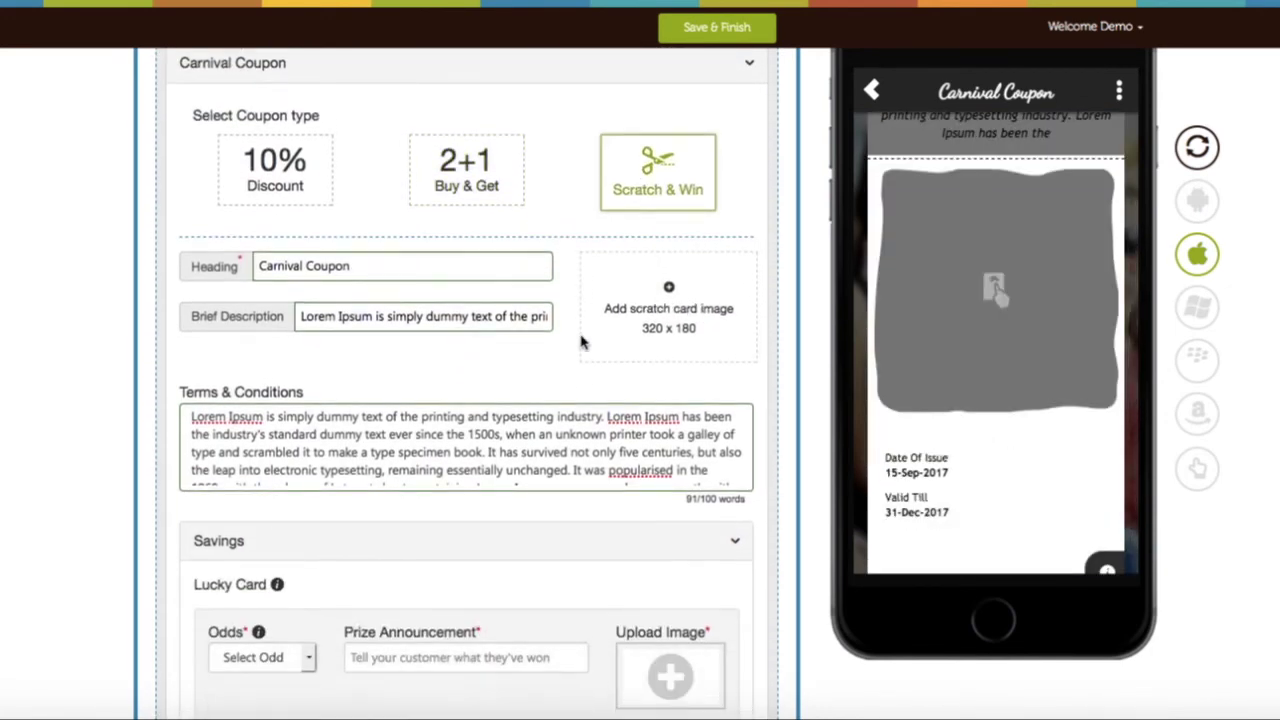
{"action": "scroll", "coordinate": [580, 372], "scroll_direction": "down", "scroll_amount": 3}
{"action": "scroll", "coordinate": [578, 372], "scroll_direction": "down", "scroll_amount": 3}
{"action": "scroll", "coordinate": [578, 372], "scroll_direction": "up", "scroll_amount": 1}
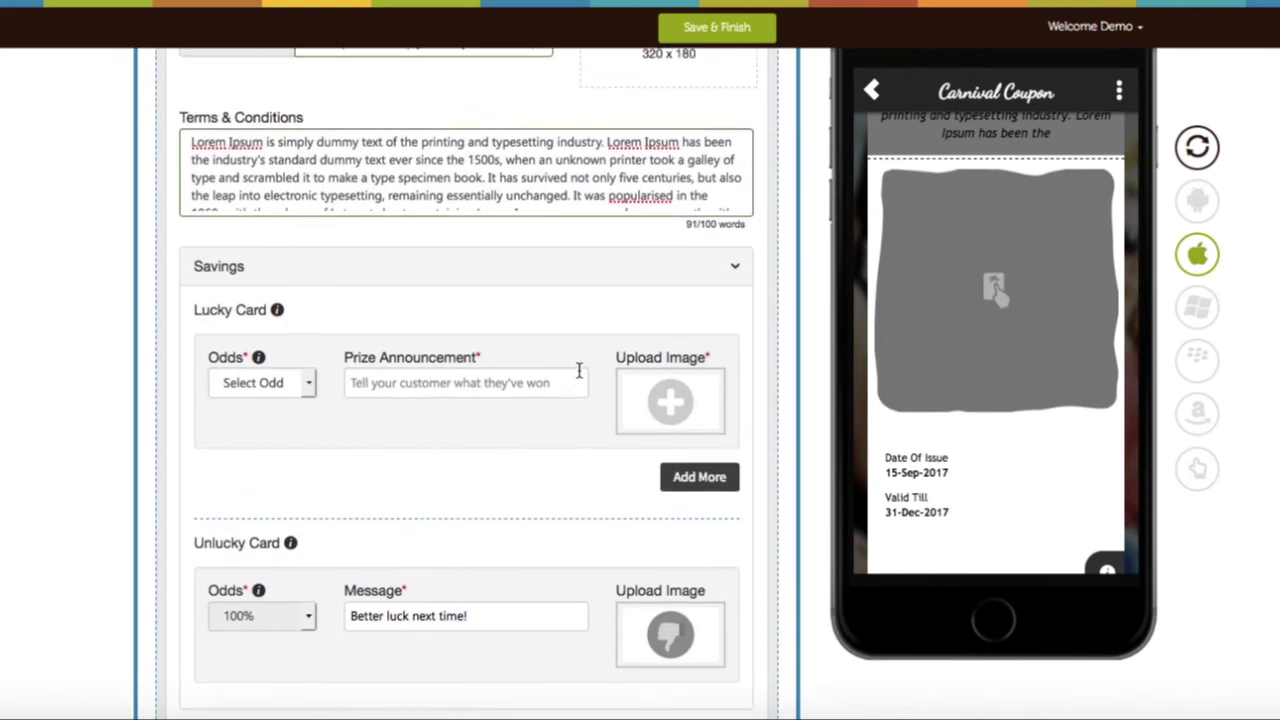
{"action": "scroll", "coordinate": [930, 288], "scroll_direction": "up", "scroll_amount": 2}
{"action": "scroll", "coordinate": [614, 306], "scroll_direction": "down", "scroll_amount": 3}
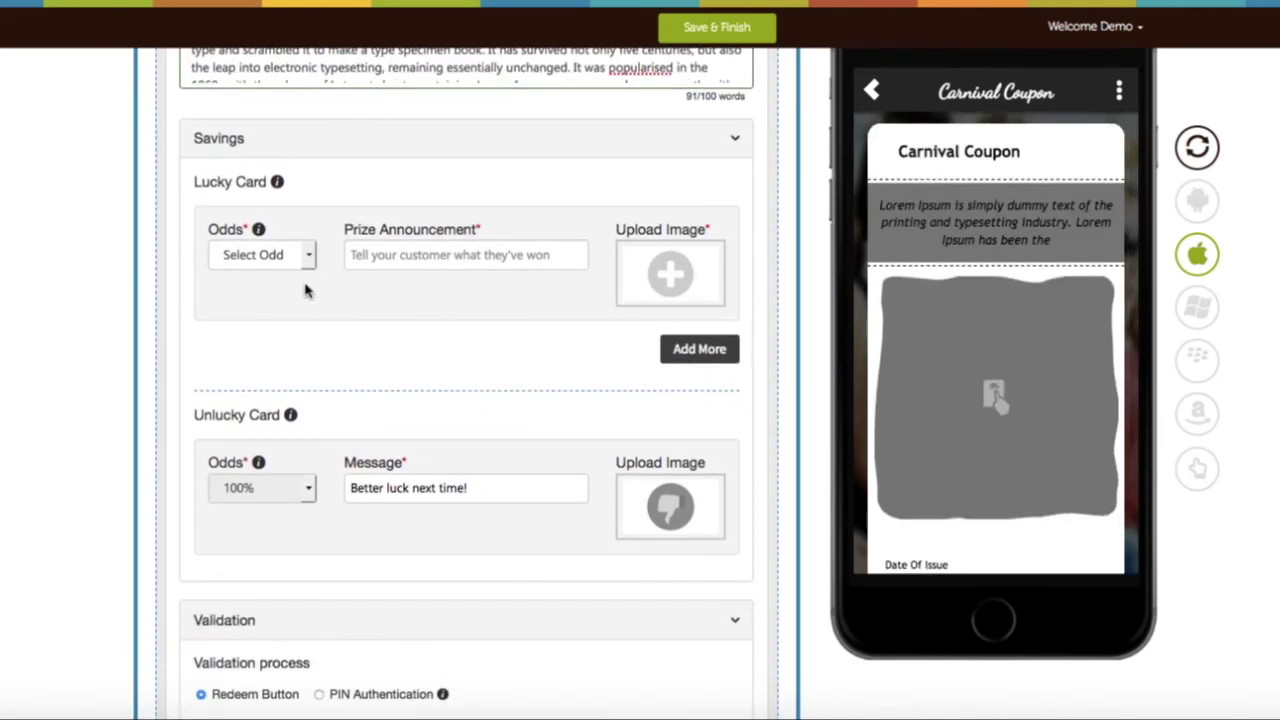
Step: Set Lucky Card Odds to 60% and start the prize announcement with 'Coffe'
{"action": "left_click", "coordinate": [277, 256]}
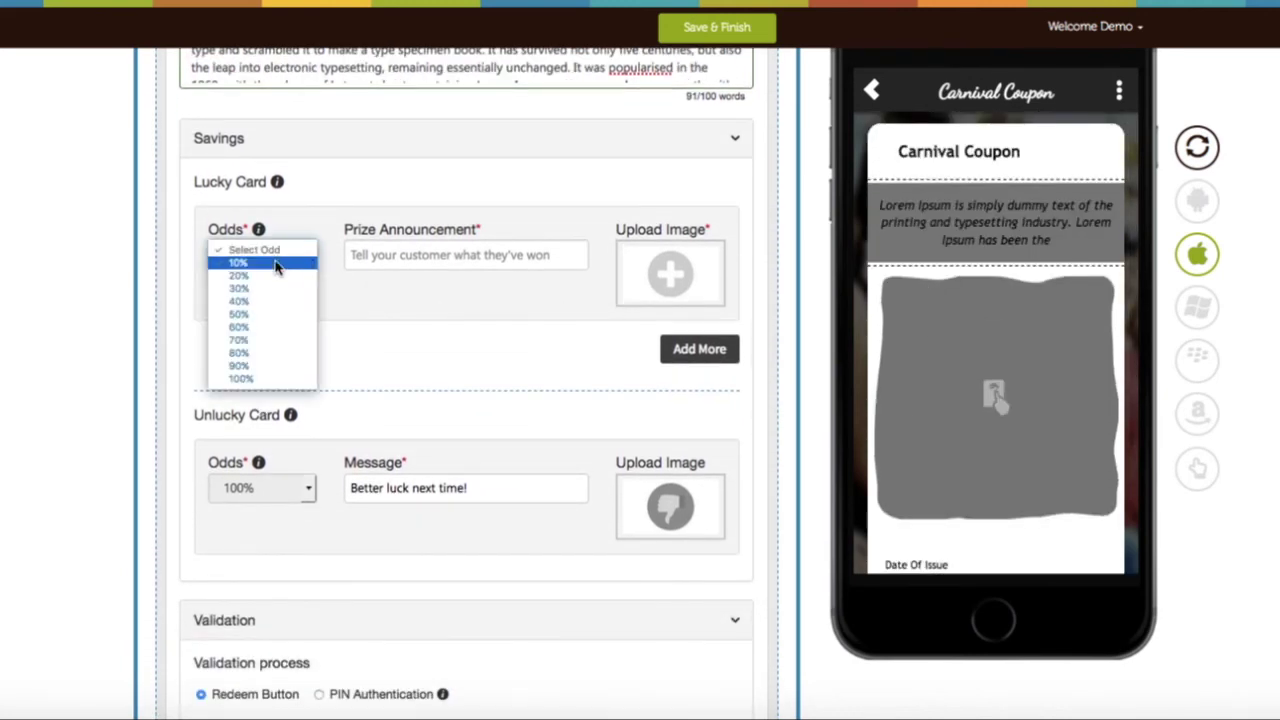
{"action": "left_click", "coordinate": [258, 329]}
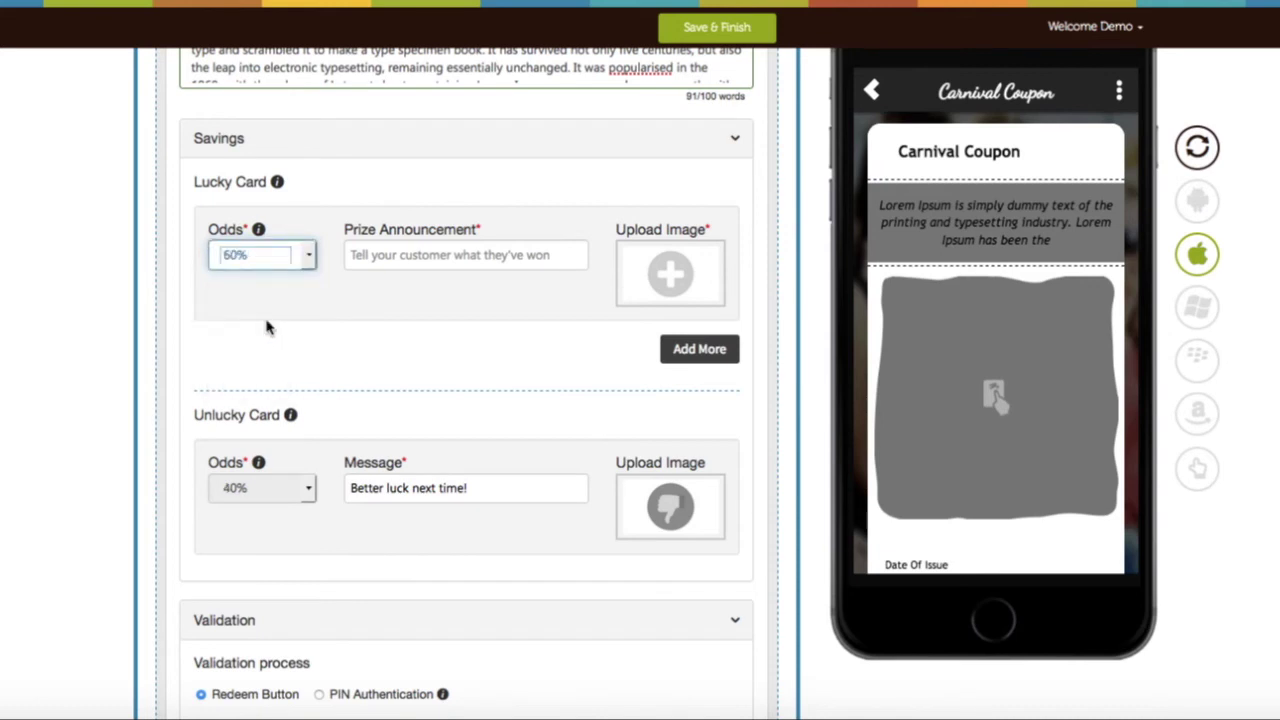
{"action": "left_click", "coordinate": [438, 252]}
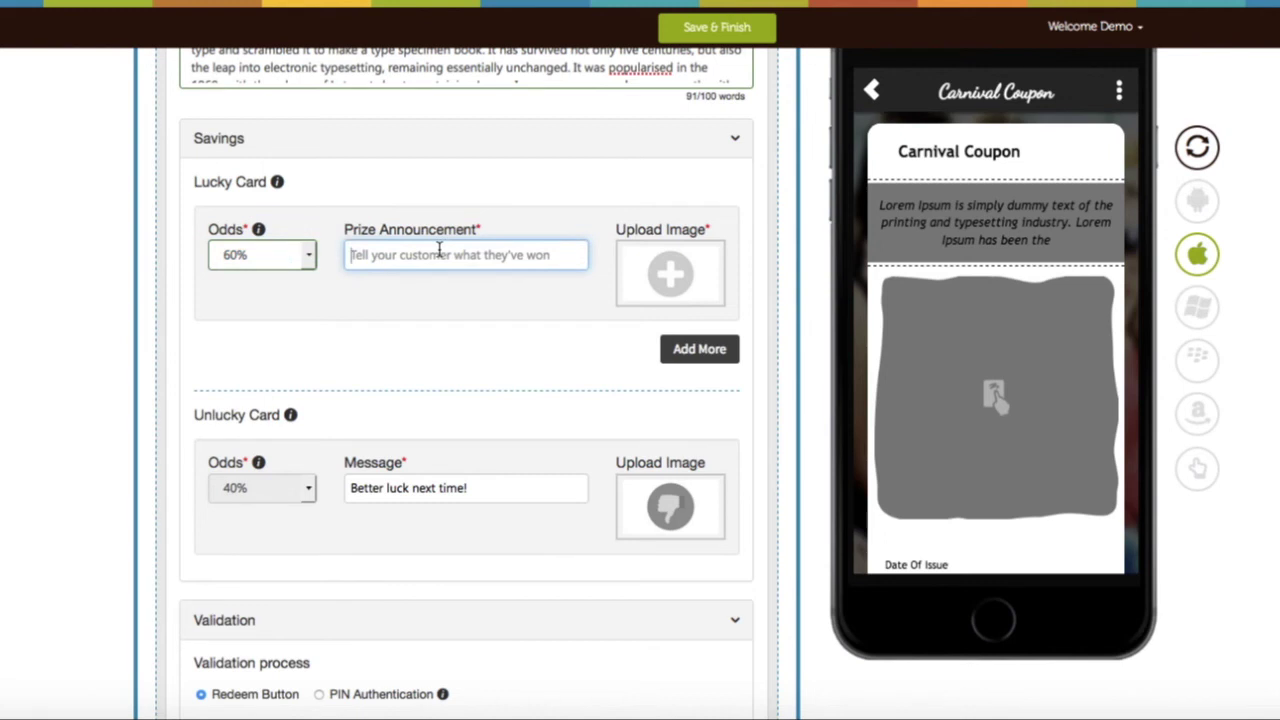
{"action": "type", "text": "Cof"}
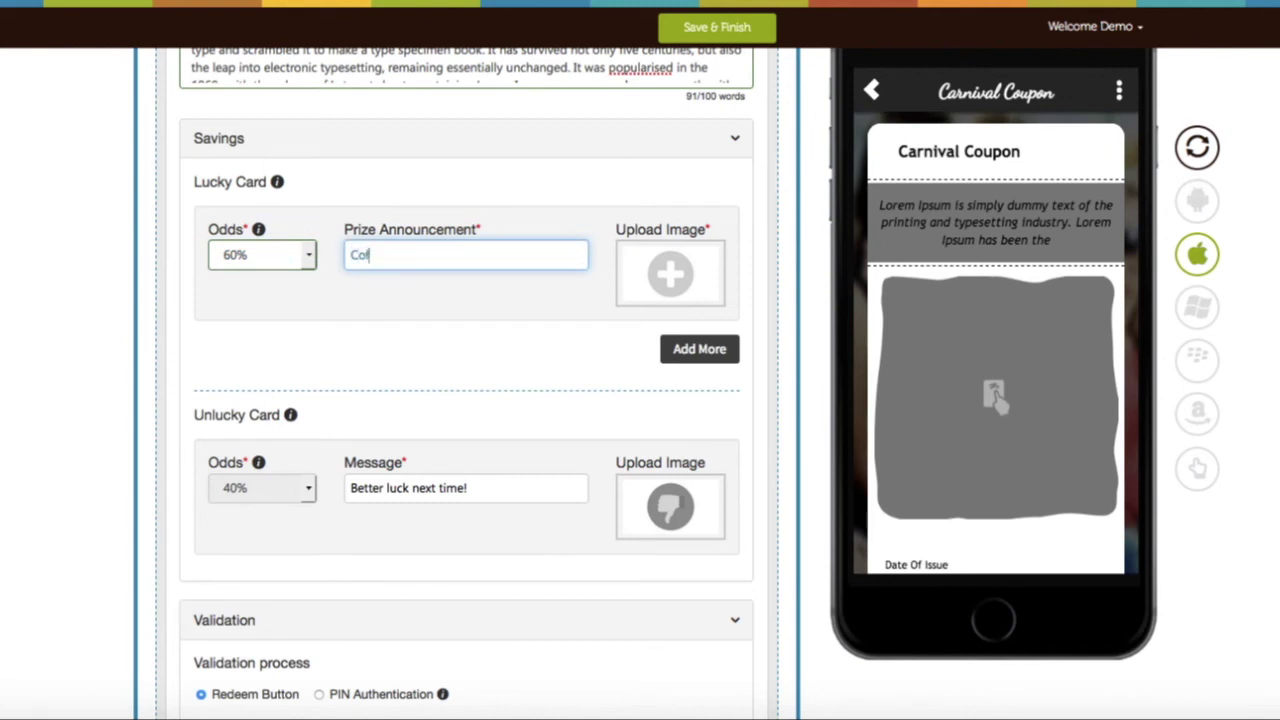
{"action": "type", "text": "fee"}
Step: Upload IMG_1646.jpg from Downloads as the lucky card image
{"action": "left_click", "coordinate": [675, 298]}
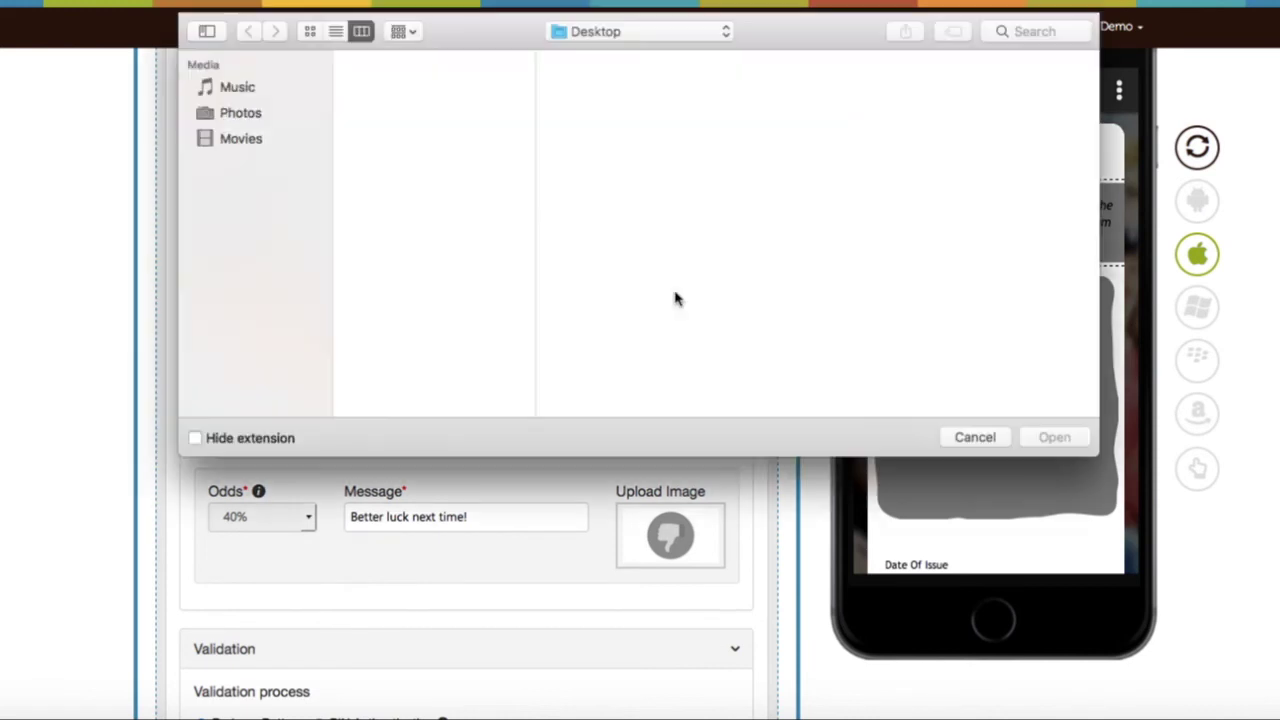
{"action": "left_click", "coordinate": [252, 215]}
{"action": "left_click", "coordinate": [381, 86]}
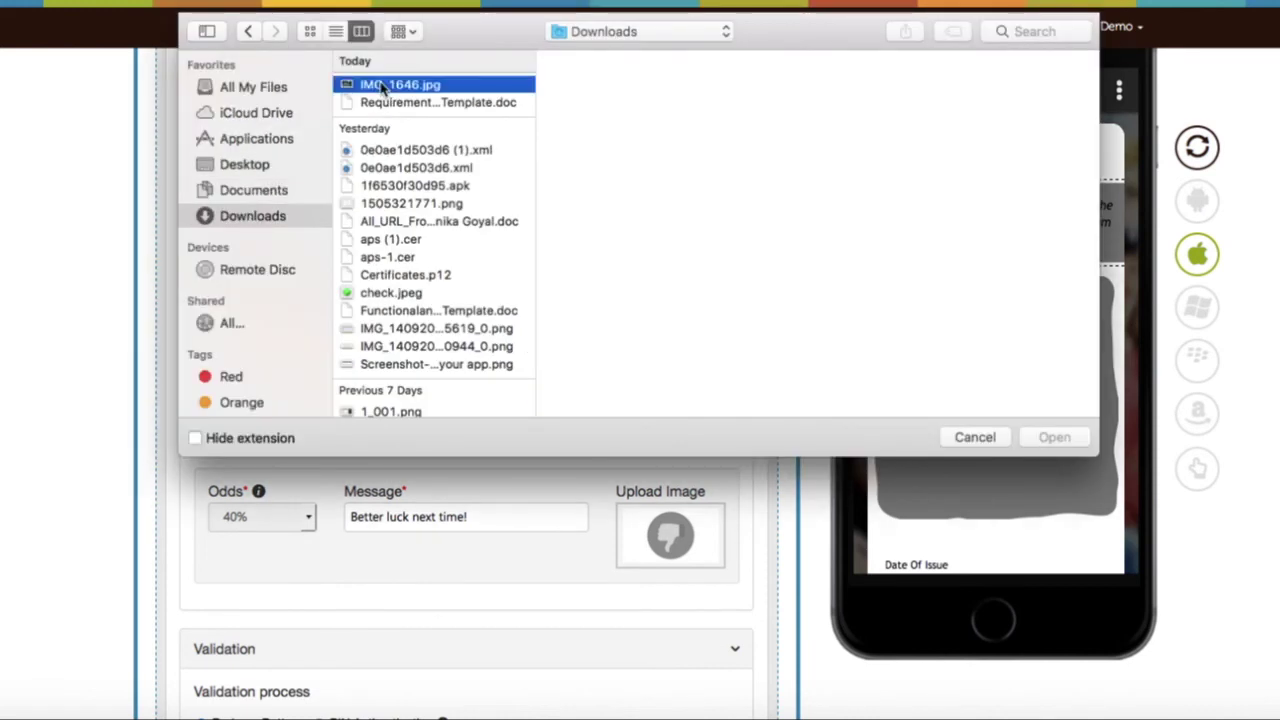
{"action": "left_click", "coordinate": [1025, 434]}
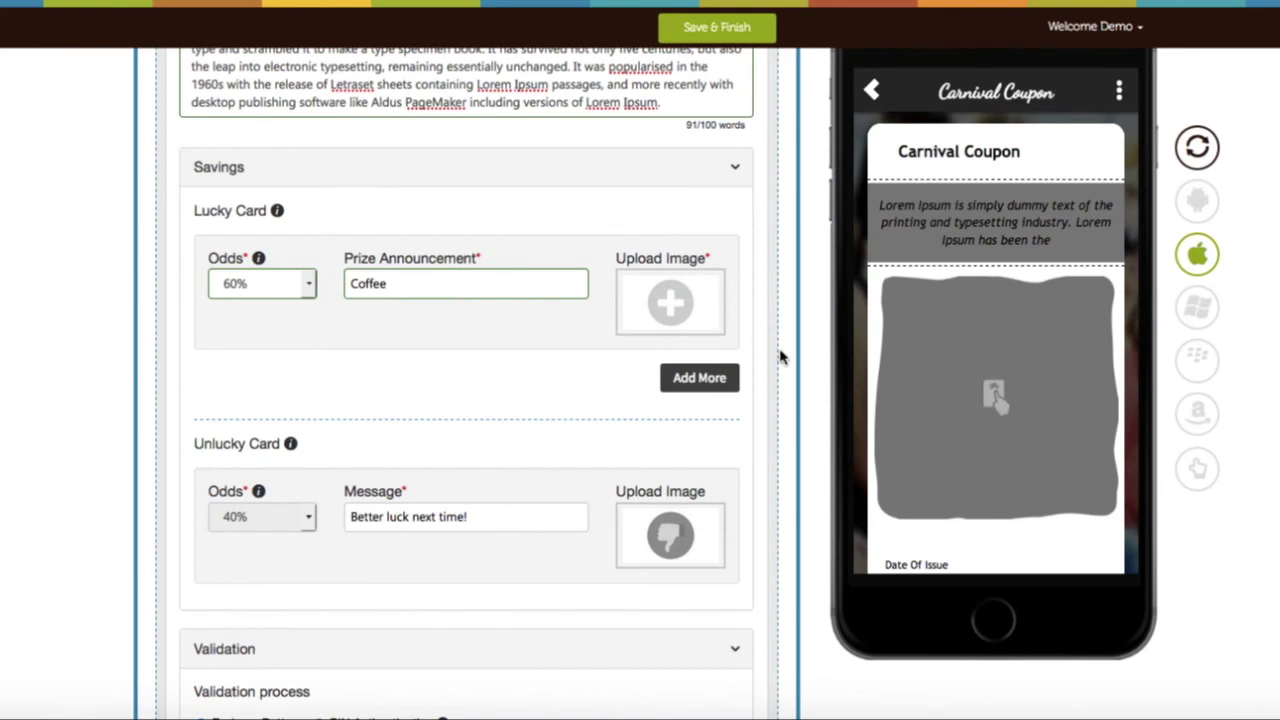
{"action": "scroll", "coordinate": [743, 351], "scroll_direction": "down", "scroll_amount": 2}
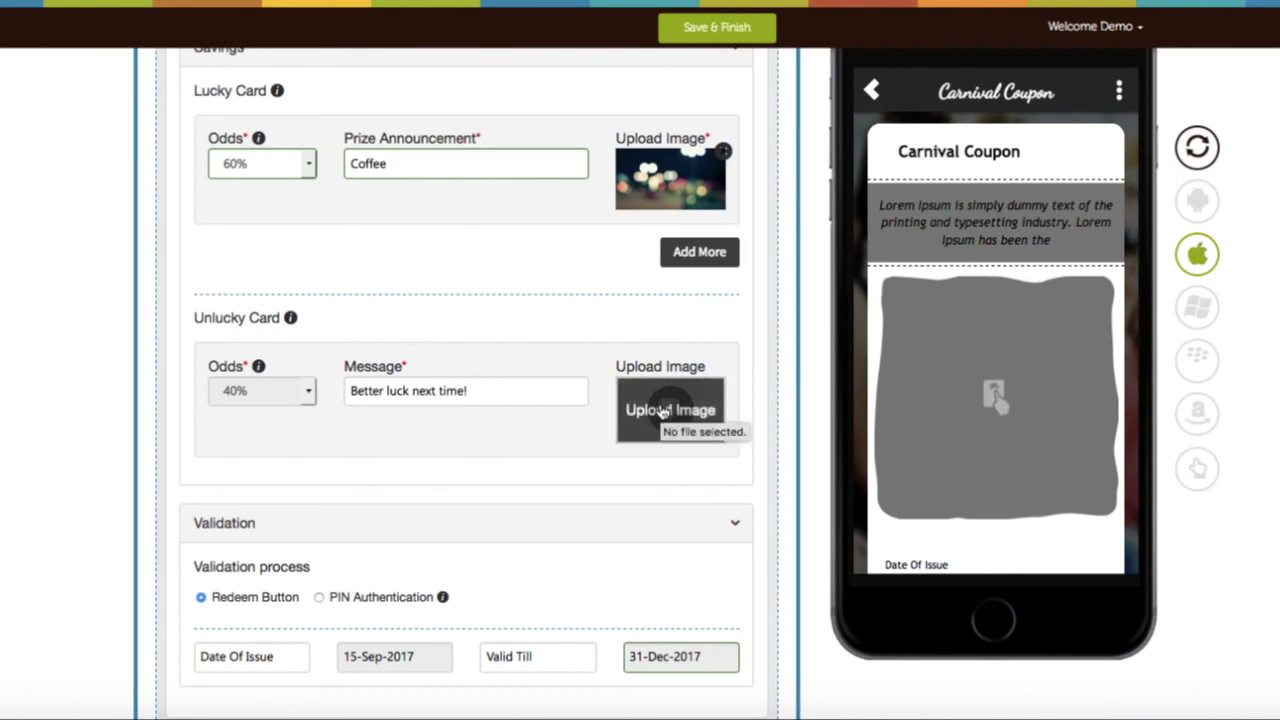
Step: Briefly try PIN Authentication, revert to Redeem Button validation, and Save & Finish
{"action": "scroll", "coordinate": [662, 412], "scroll_direction": "down", "scroll_amount": 1}
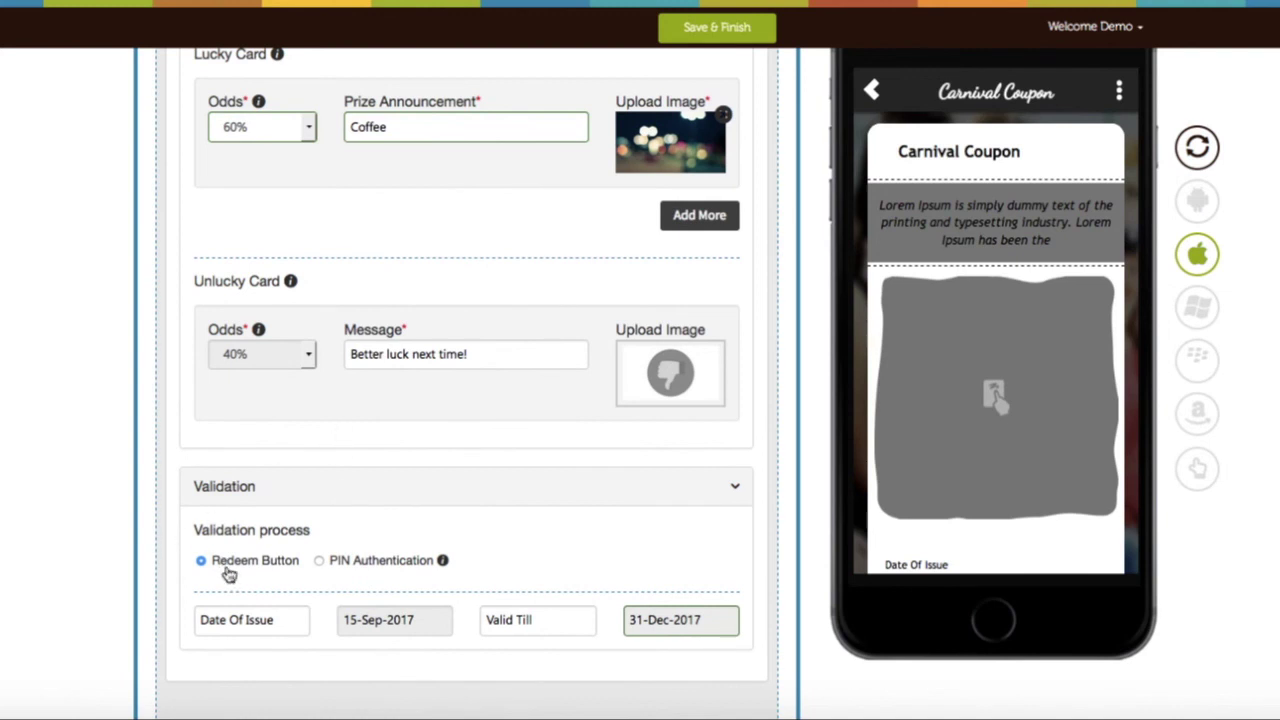
{"action": "scroll", "coordinate": [258, 536], "scroll_direction": "down", "scroll_amount": 1}
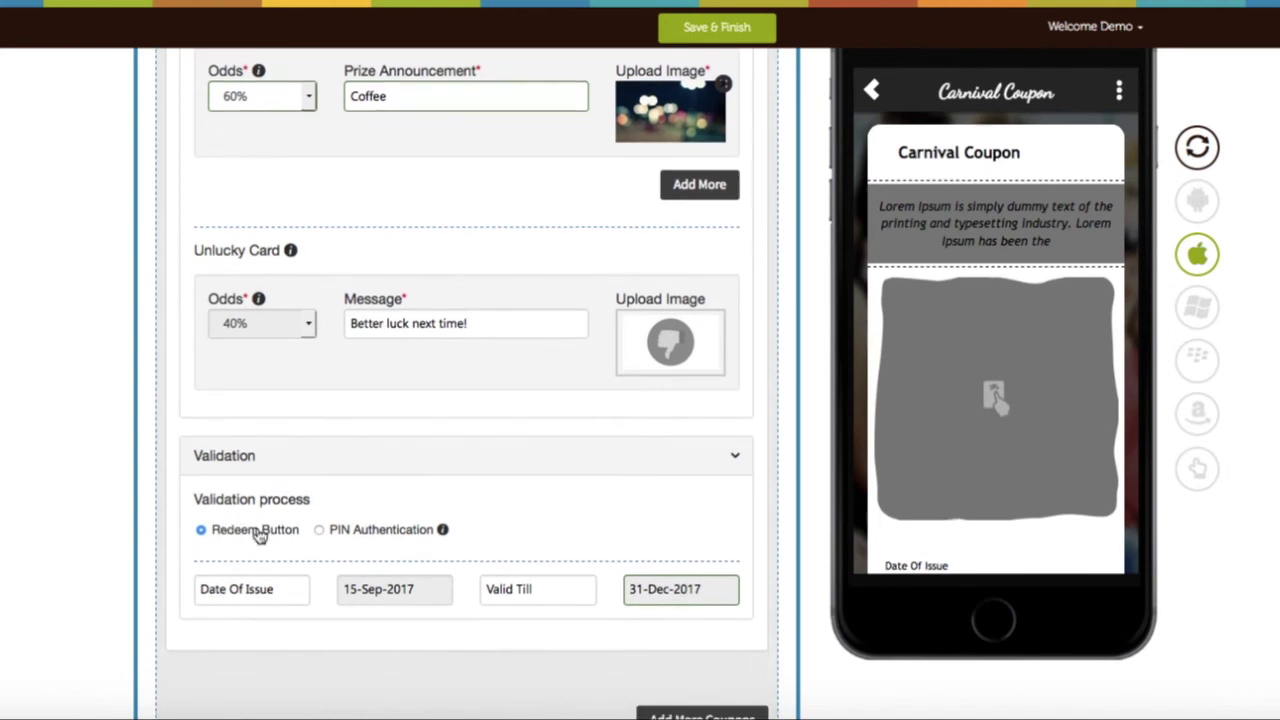
{"action": "left_click", "coordinate": [319, 531]}
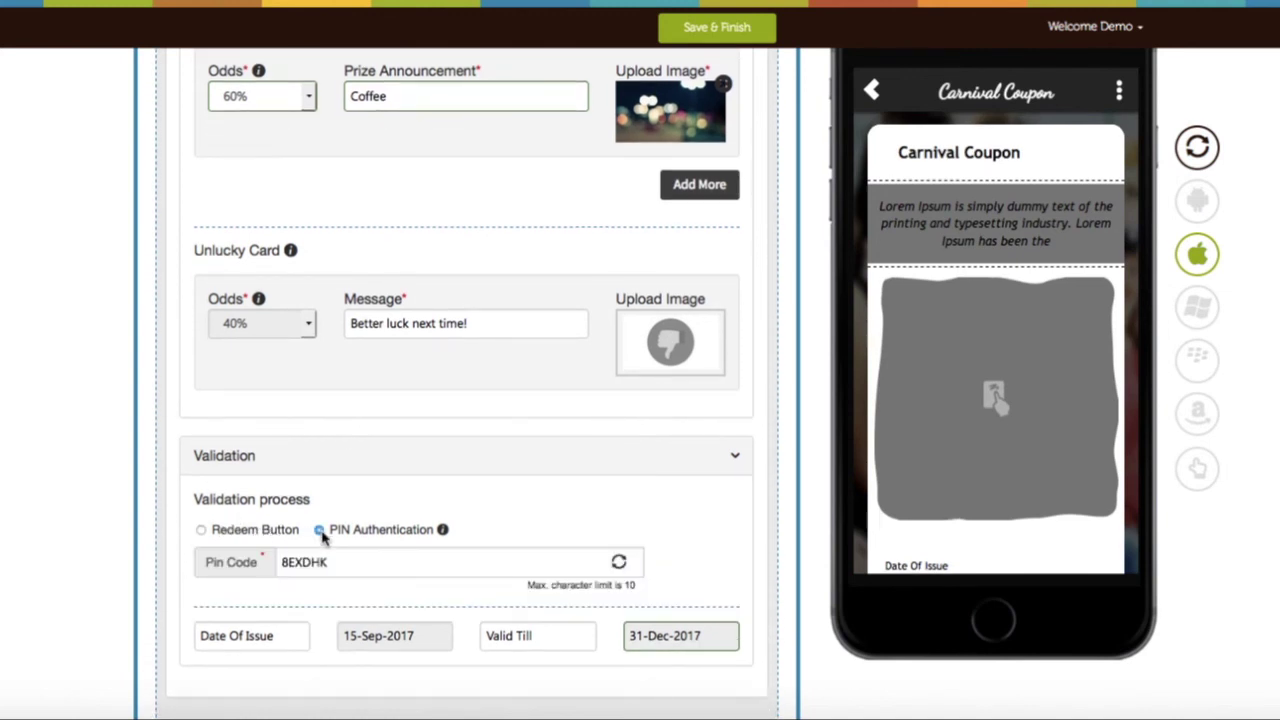
{"action": "left_click", "coordinate": [202, 530]}
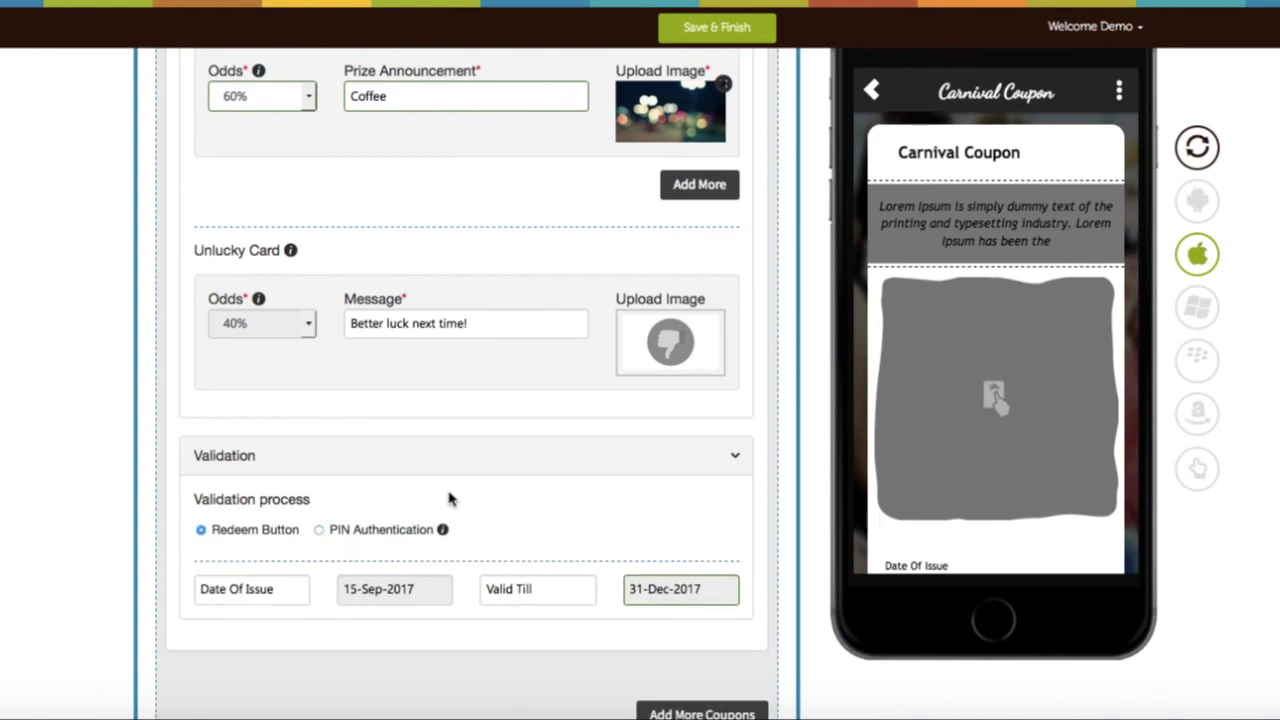
{"action": "left_click", "coordinate": [706, 30]}
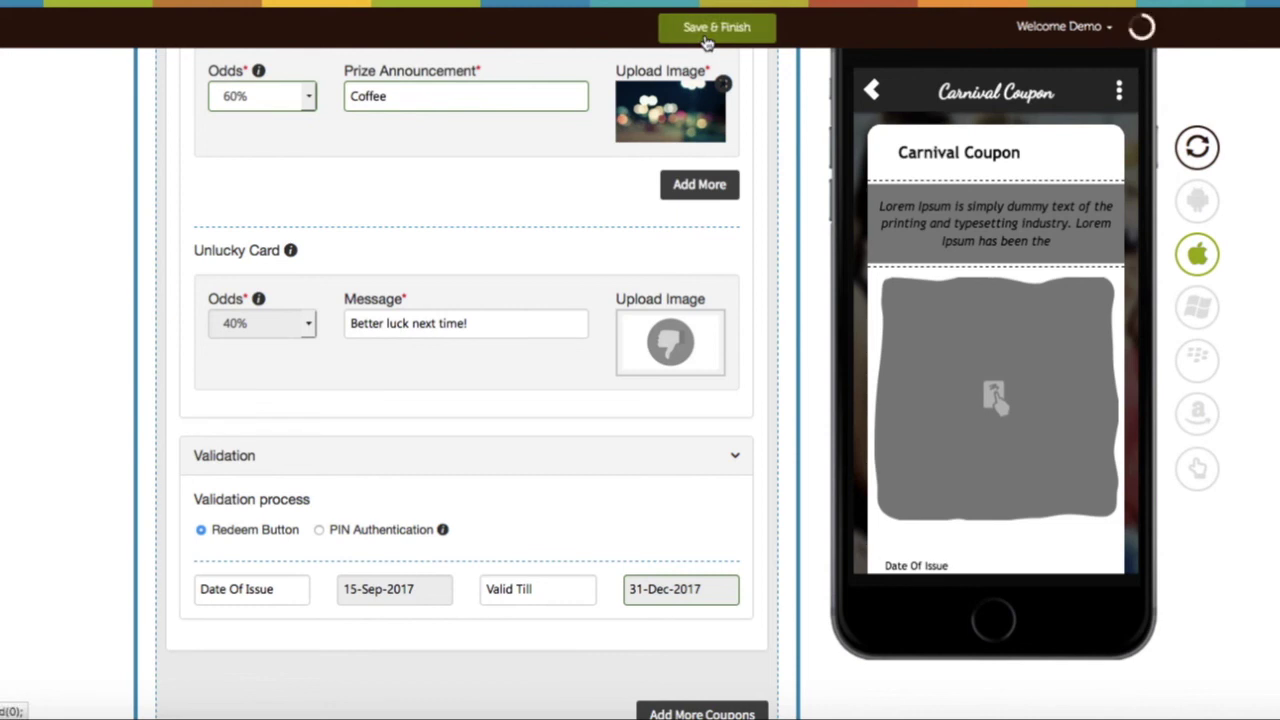